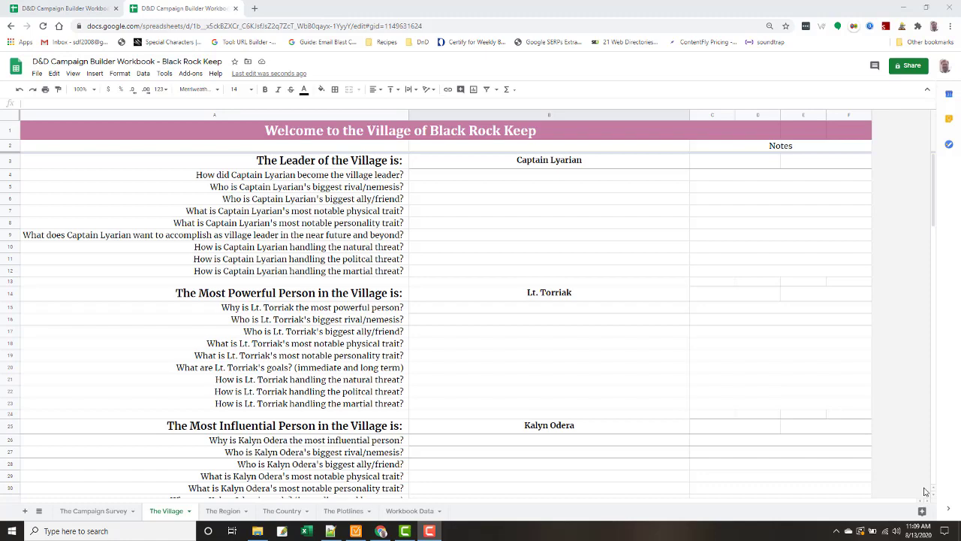
# - Scroll through The Campaign Survey sheet to review its answers
pyautogui.click(83, 511)
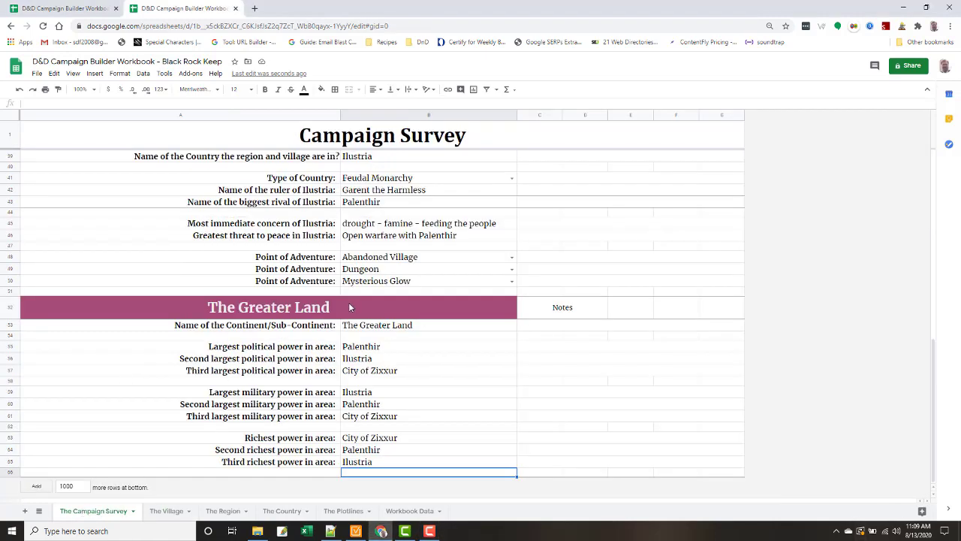
pyautogui.scroll(10, 349, 302)
pyautogui.scroll(-8, 357, 295)
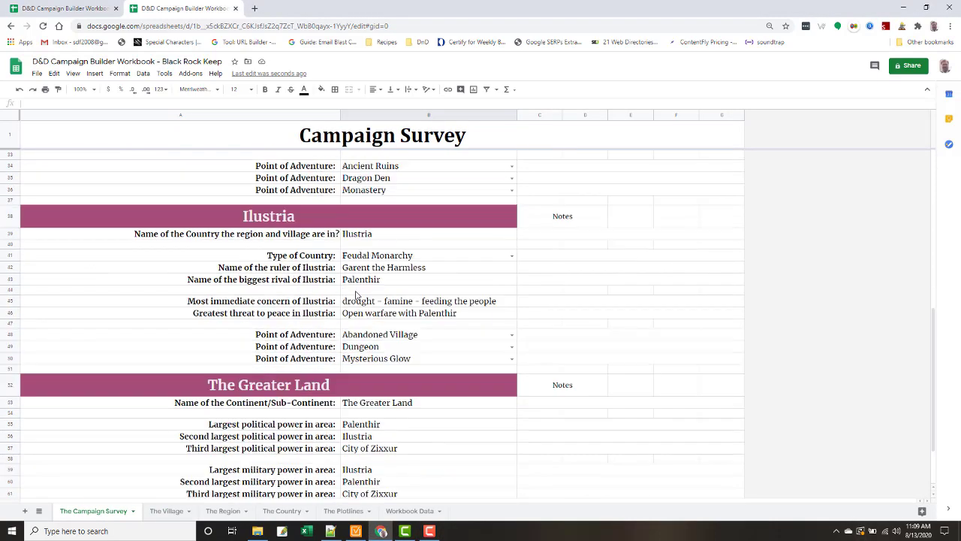
pyautogui.scroll(-2, 357, 294)
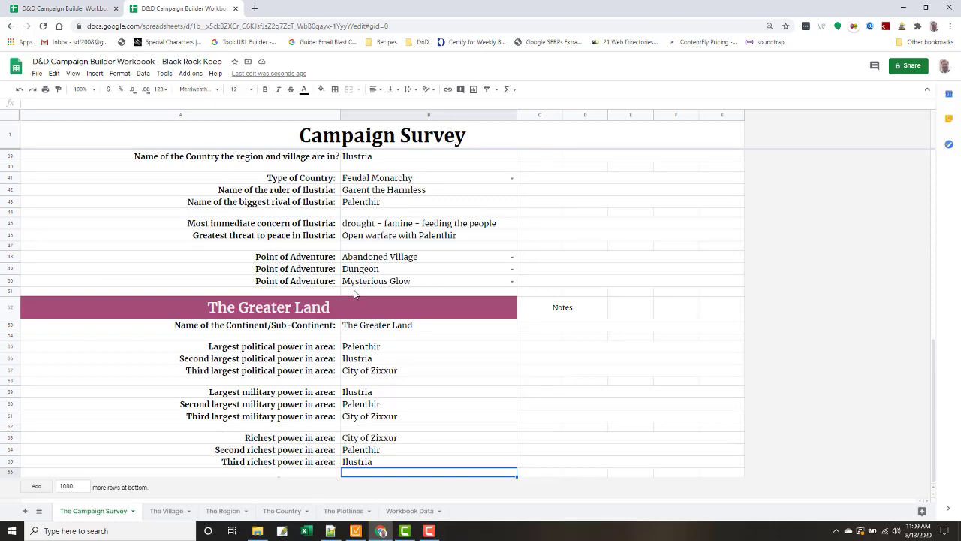
# - Back on The Village sheet, inspect the Most Powerful Person heading in A14 and answer cell B8
pyautogui.click(172, 510)
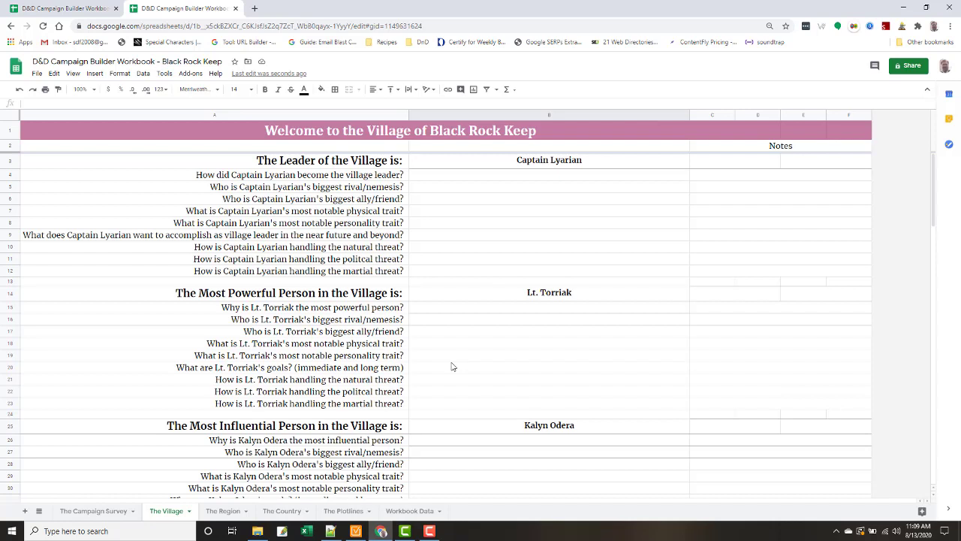
pyautogui.click(392, 297)
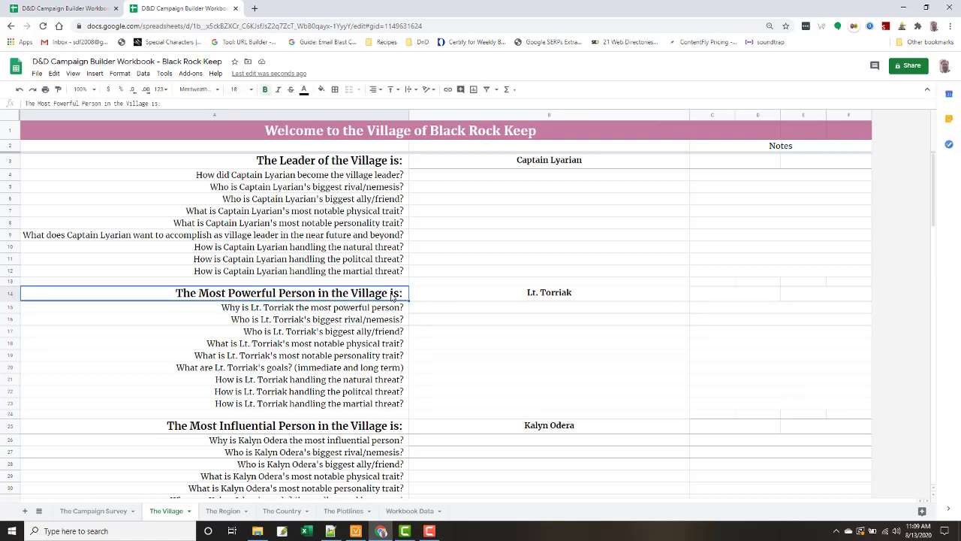
pyautogui.click(624, 217)
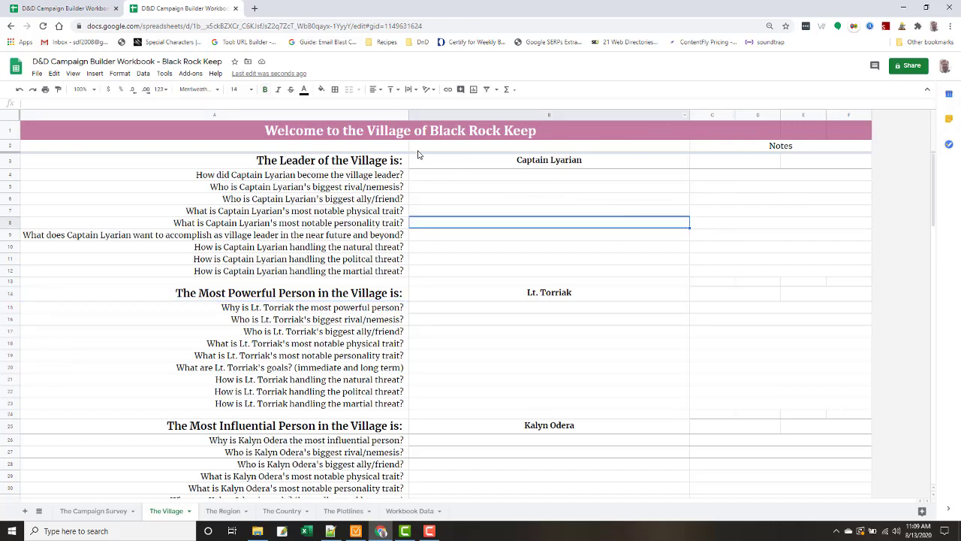
# - Recheck The Campaign Survey, then return to The Village and select answer cell B5
pyautogui.click(94, 516)
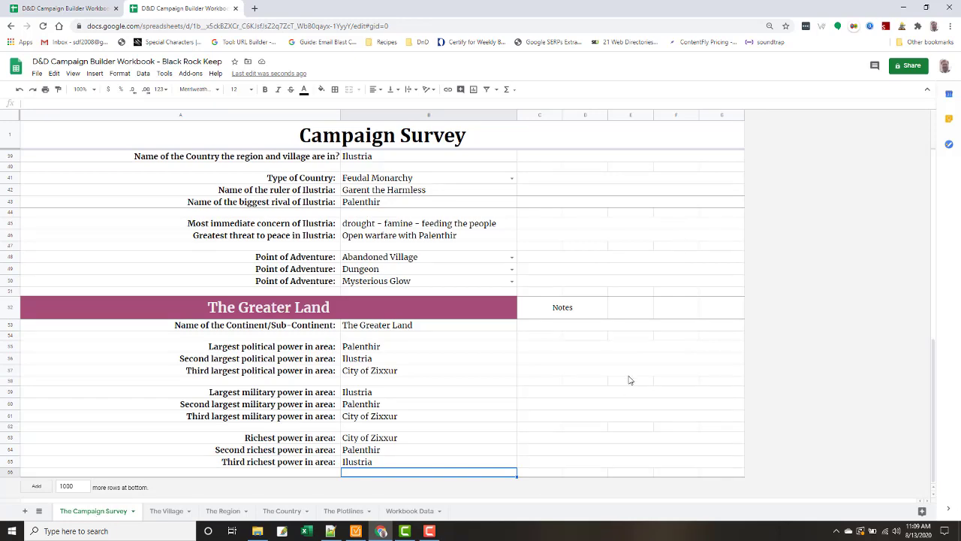
pyautogui.scroll(10, 607, 358)
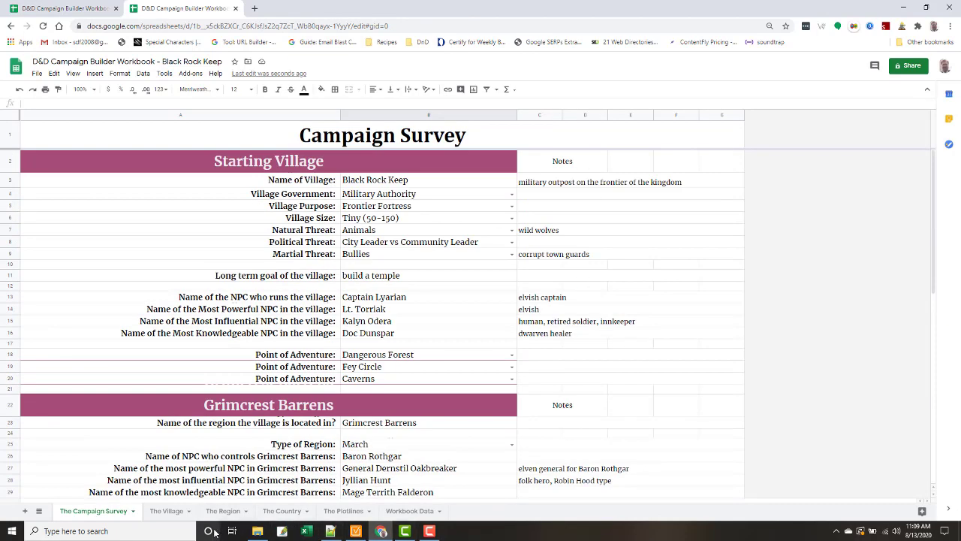
pyautogui.click(178, 514)
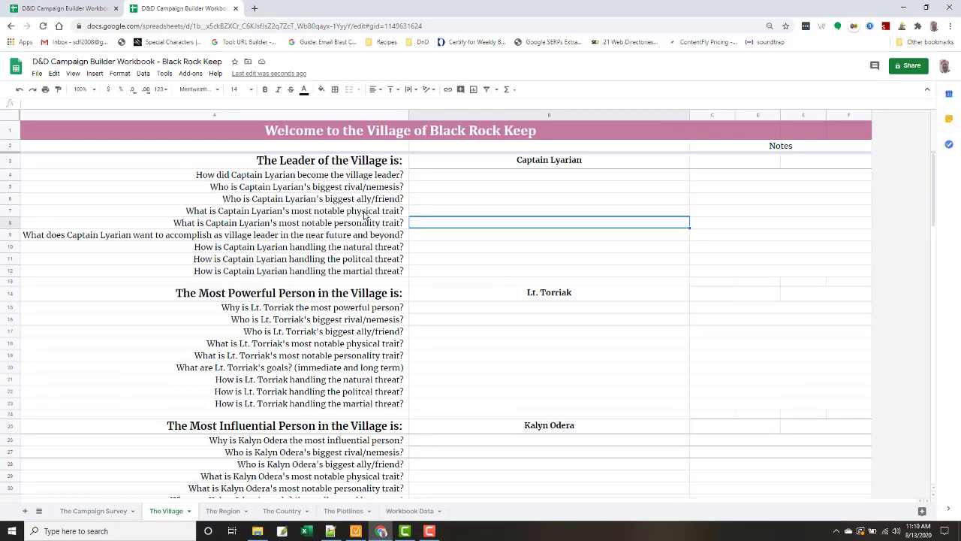
pyautogui.click(521, 187)
# - Enter 'Promoted. Worked her up through the ranks.' in B4 as how Captain Lyarian became leader
pyautogui.click(553, 177)
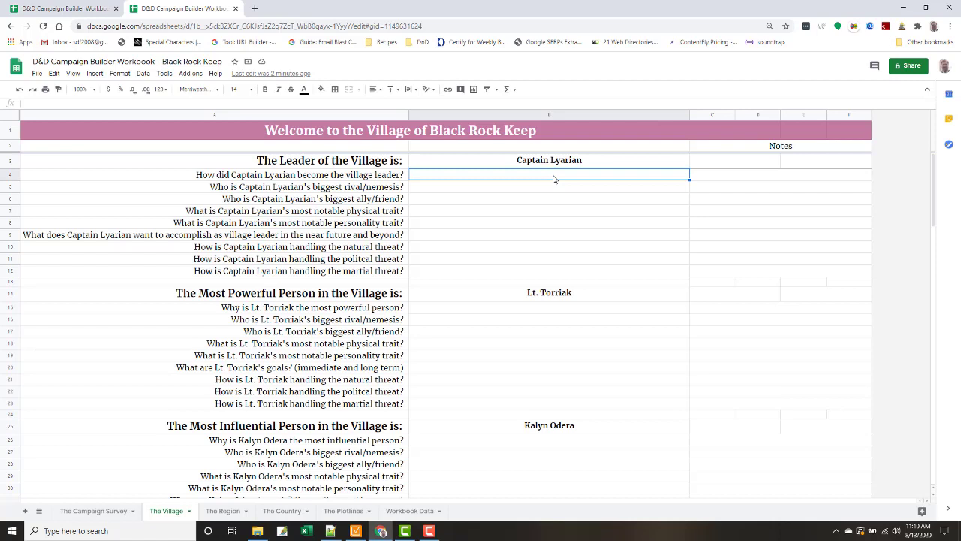
pyautogui.write('Promoted.')
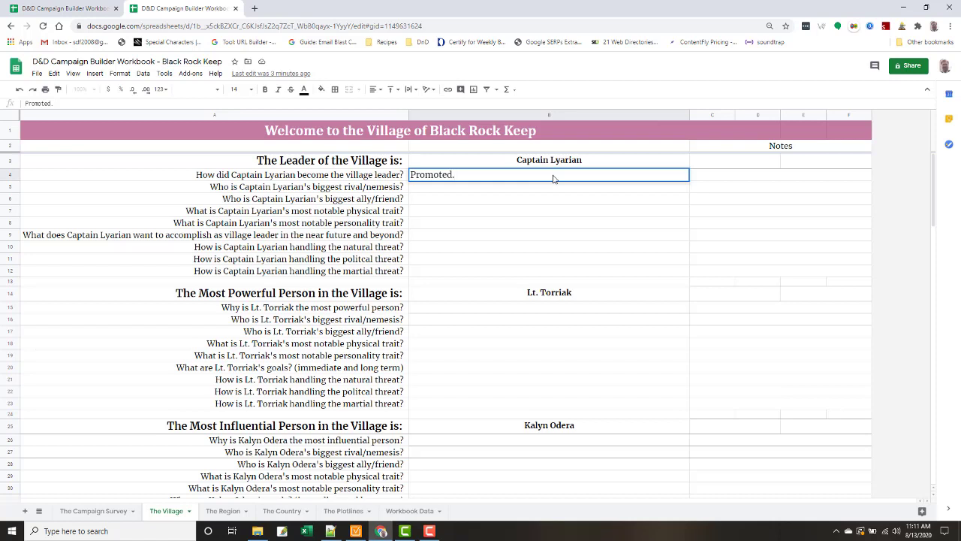
pyautogui.write('Worked her up through the ranks.')
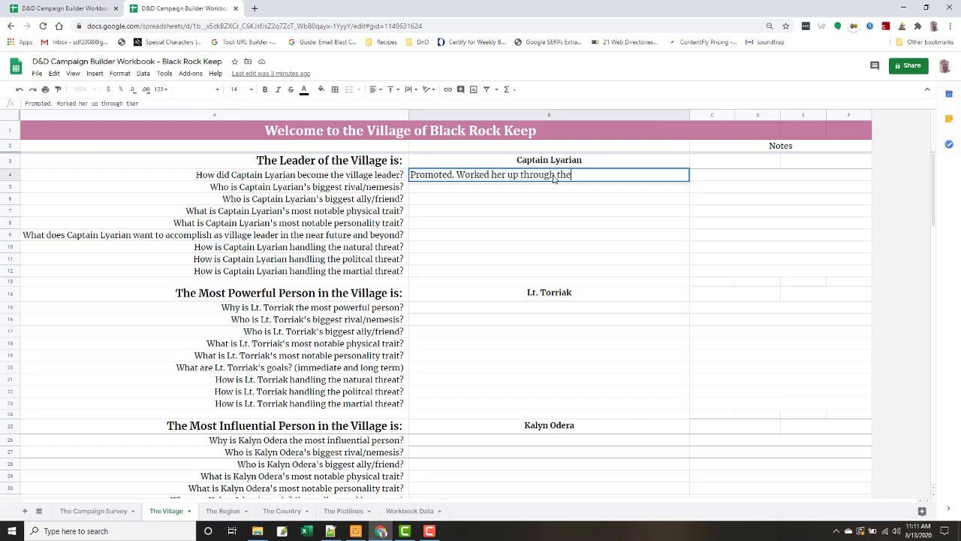
pyautogui.press('Return')
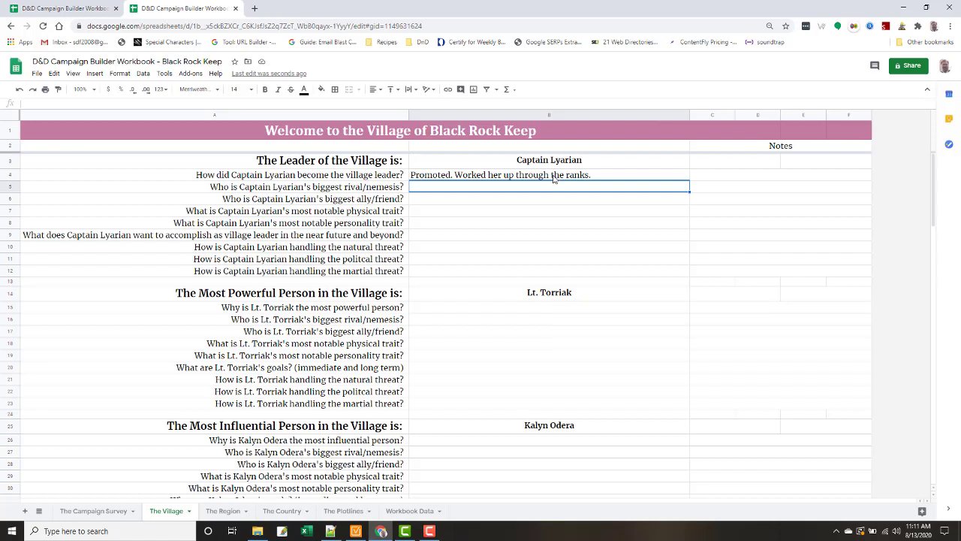
# - Type 'Kalyn Odera' into B5 as Captain Lyarian's biggest rival/nemesis
pyautogui.write('Kalyn')
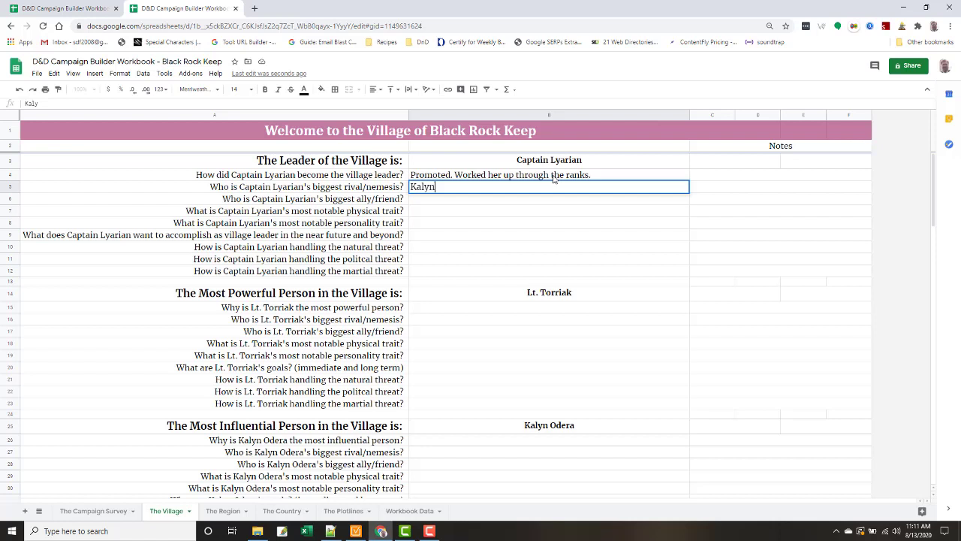
pyautogui.write(' Odera')
# - Commit 'Kalyn Odera' in B5 and move down to the next answer
pyautogui.press('Return')
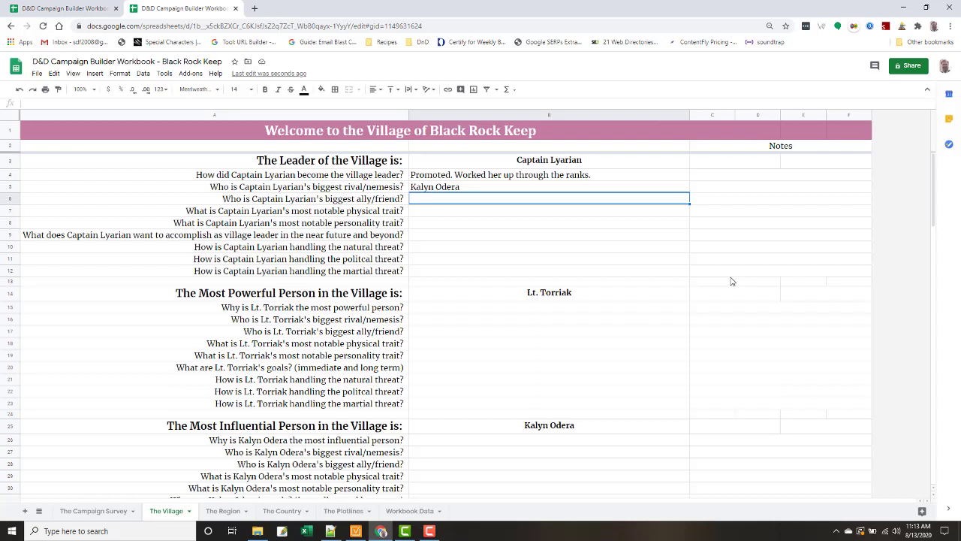
# - Enter 'Reginald Sorrowsen' in B6 as Captain Lyarian's biggest ally/friend, extending the name via the formula bar
pyautogui.write('Reginald')
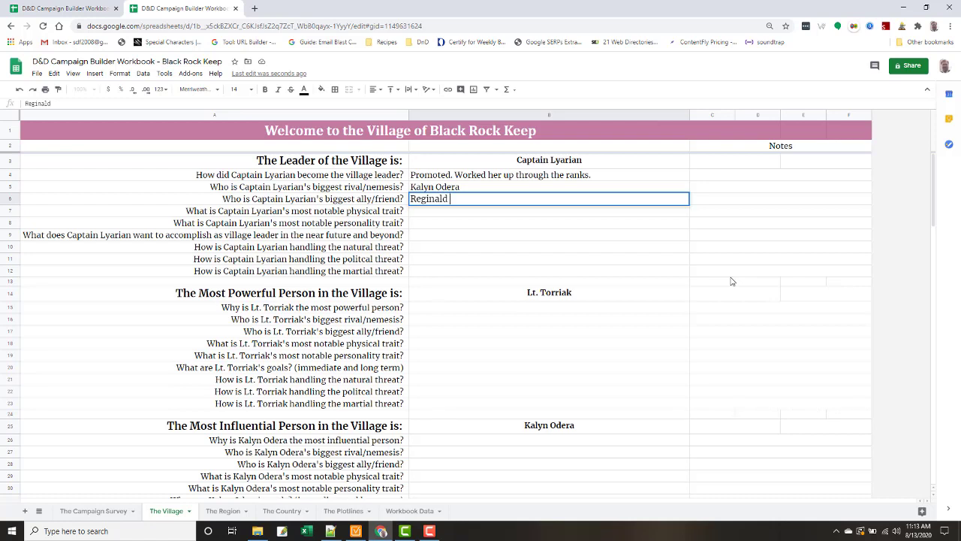
pyautogui.click(733, 278)
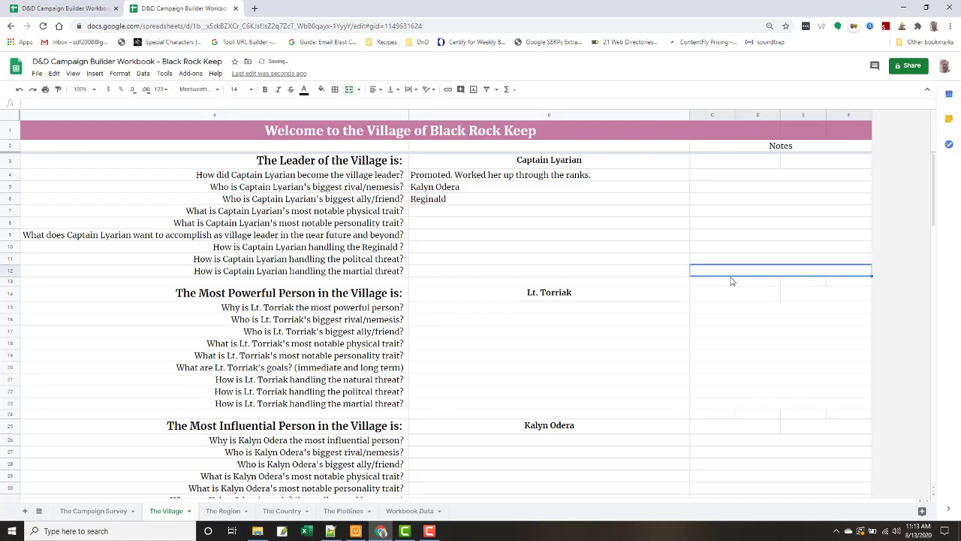
pyautogui.click(524, 201)
pyautogui.click(75, 106)
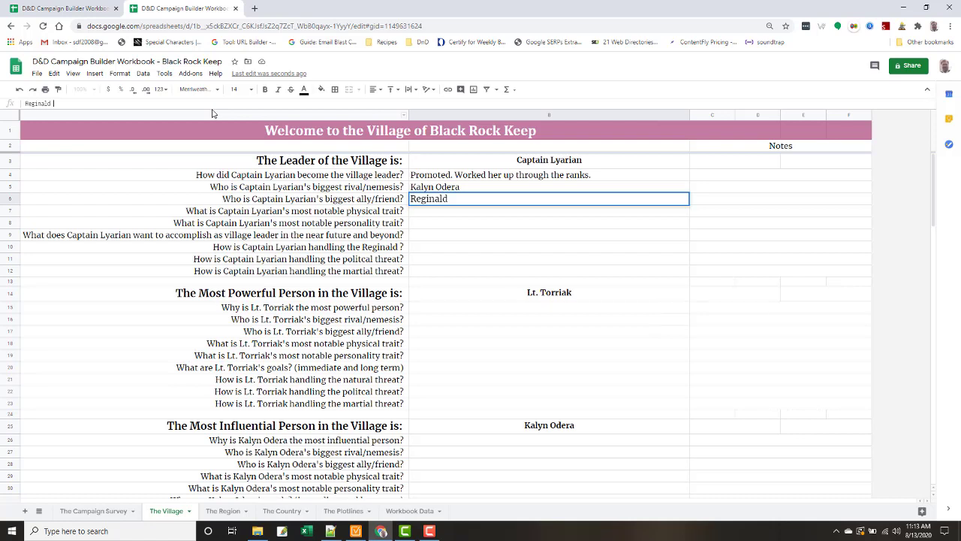
pyautogui.write('Sorrowsen')
pyautogui.press('Return')
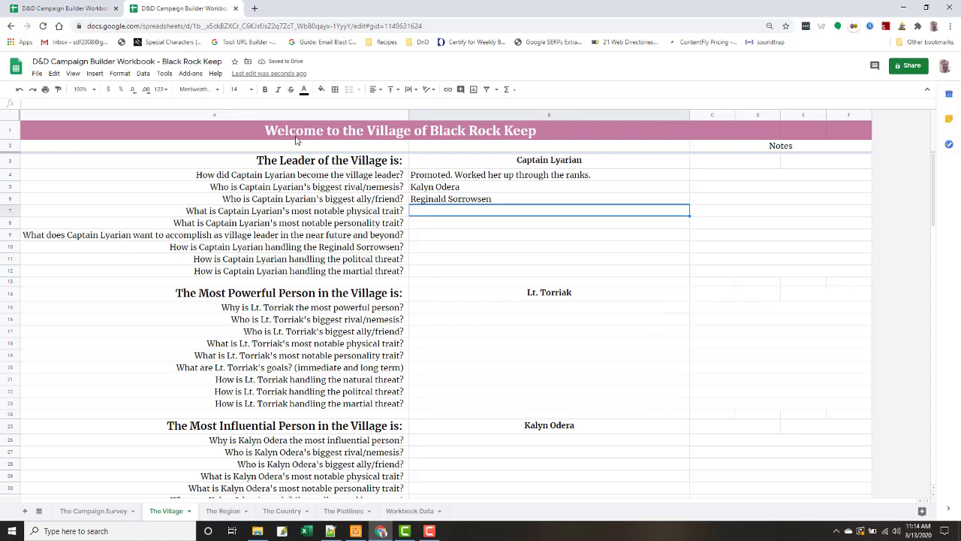
# - Note 'hunter' in Notes cell C6 beside Reginald Sorrowsen's answer, then select B7
pyautogui.click(710, 197)
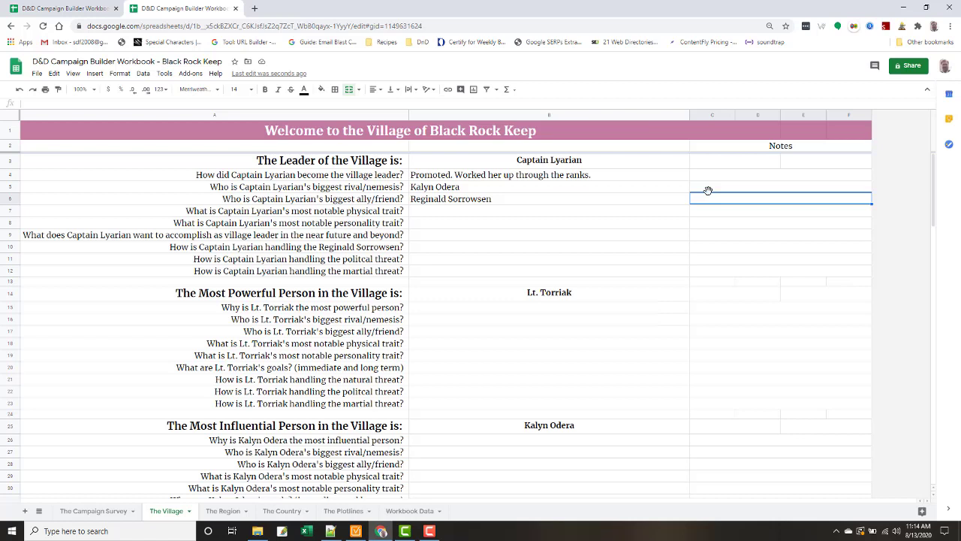
pyautogui.write('hunter')
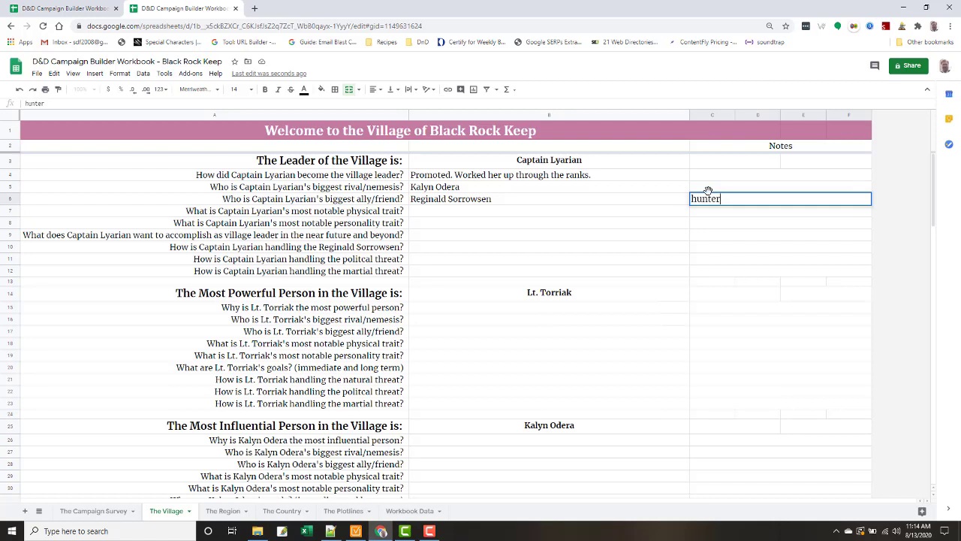
pyautogui.click(433, 216)
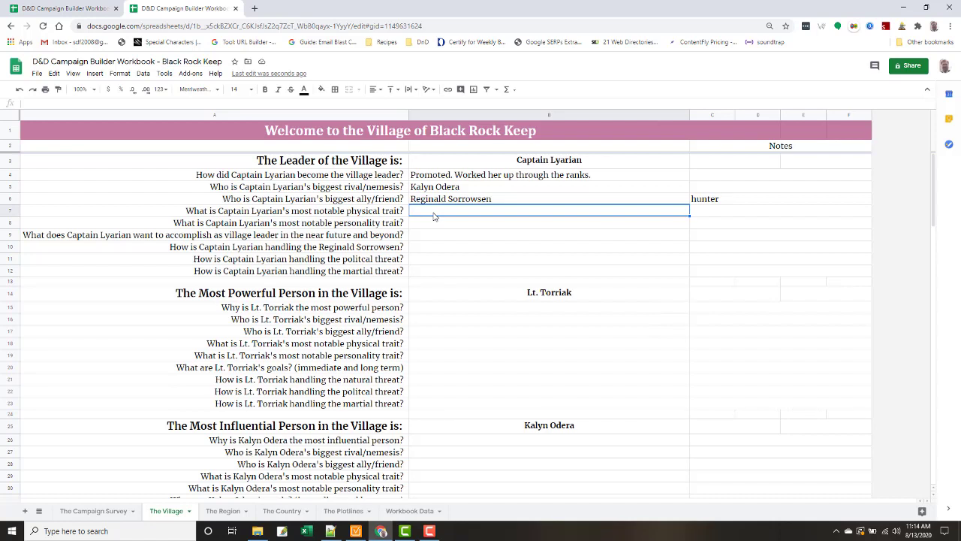
# - Set Captain Lyarian's physical trait in B7 to 'long golden hair'
pyautogui.write('log')
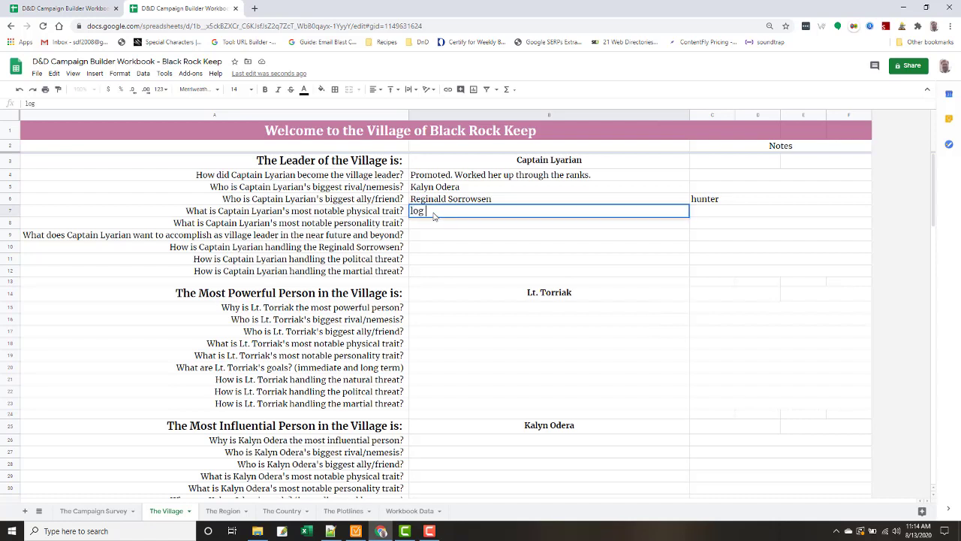
pyautogui.press('BackSpace')
pyautogui.write('ng golden hair')
pyautogui.press('Return')
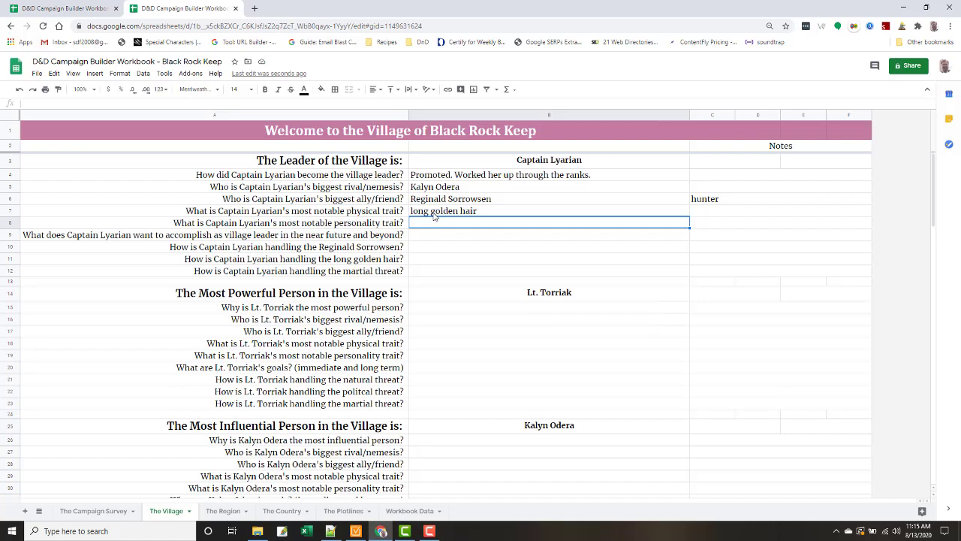
# - Set her personality trait in B8 to 'cold and aloof'
pyautogui.write('cold, th')
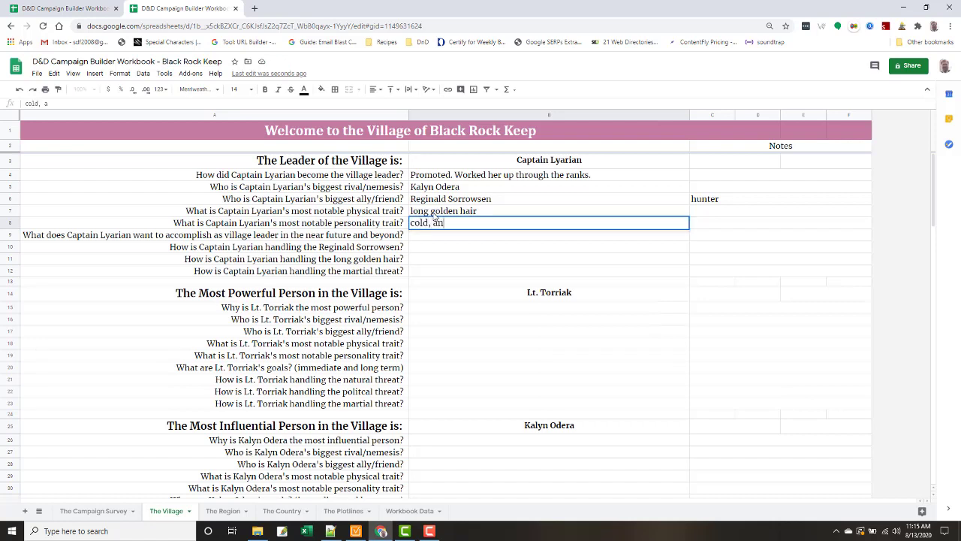
pyautogui.press('BackSpace')
pyautogui.press('BackSpace')
pyautogui.press('BackSpace')
pyautogui.write('and aloof')
pyautogui.press('Return')
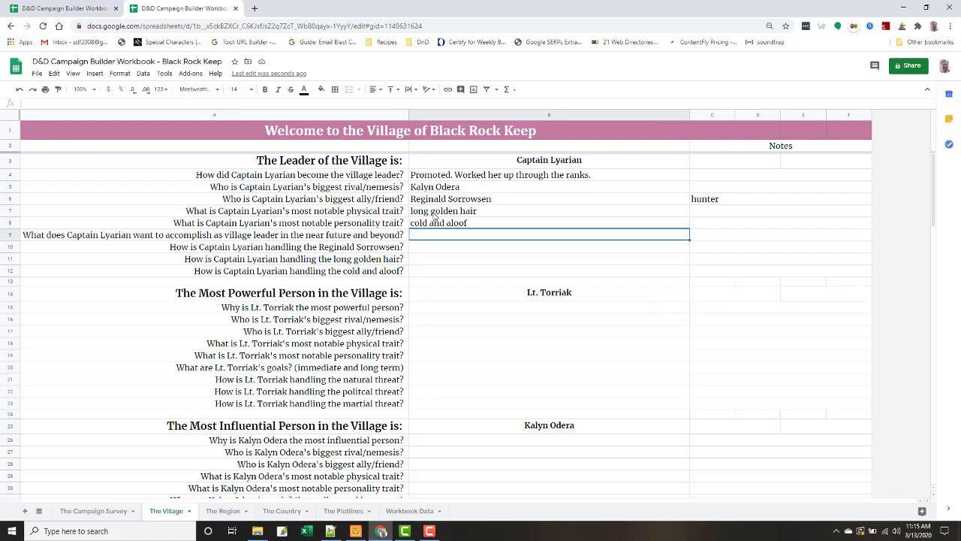
# - Fill B9 with 'significant victory to further her career' as Lyarian's near-future goal
pyautogui.write('signifi')
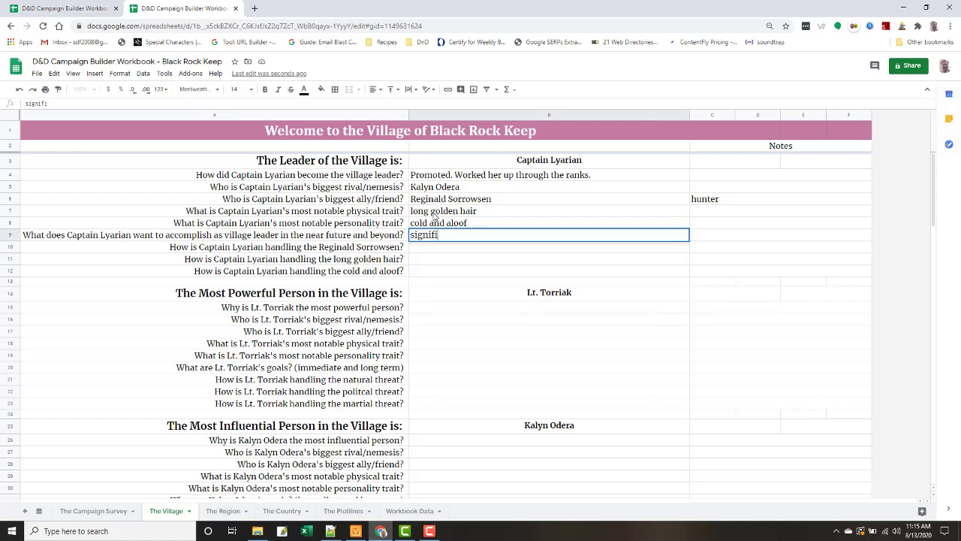
pyautogui.write('cant victory to further')
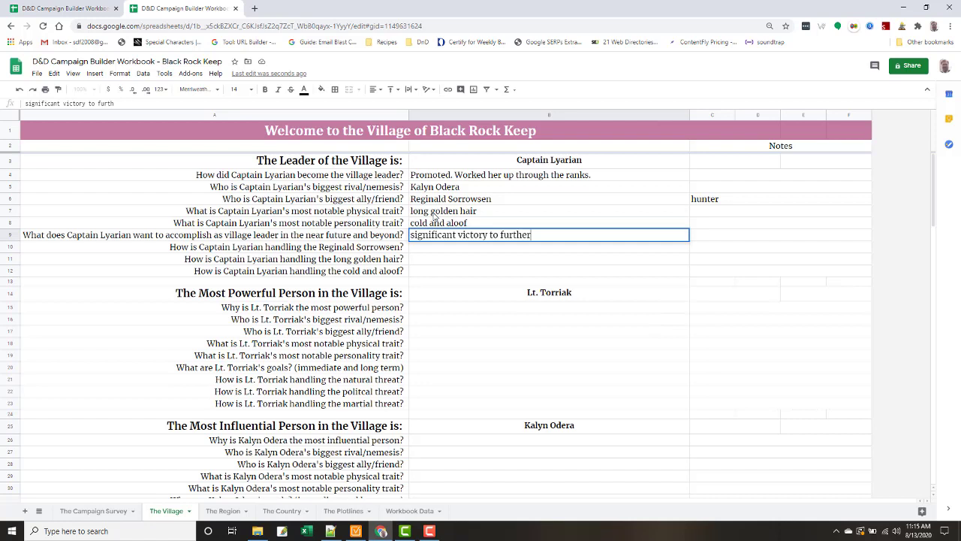
pyautogui.write(' her career')
pyautogui.press('Return')
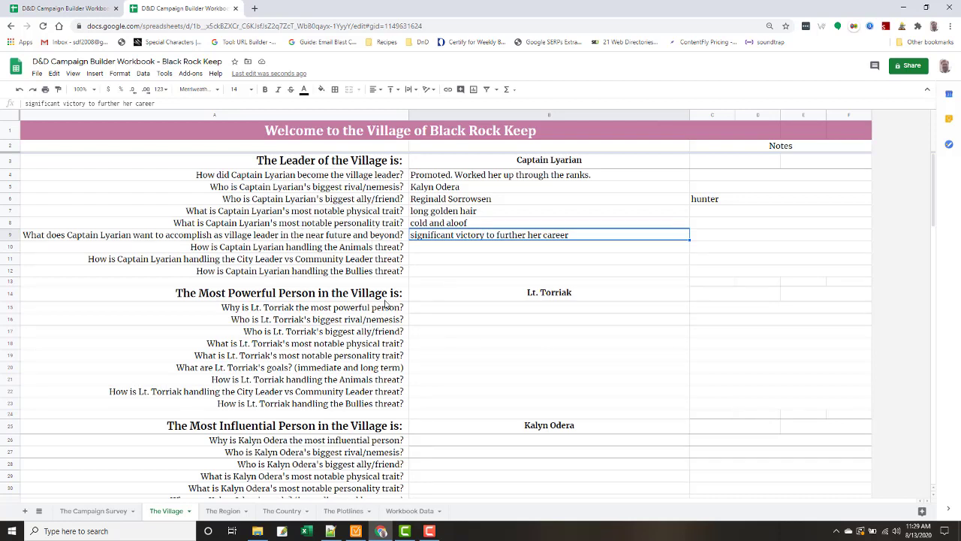
# - Answer the Animals threat question in B10 with 'have increased patrols'
pyautogui.click(441, 253)
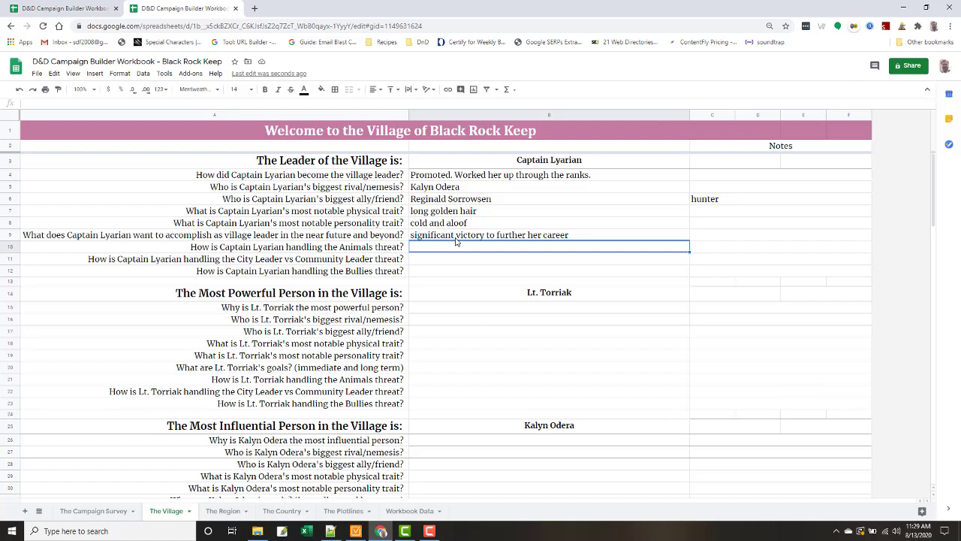
pyautogui.write('Thre')
pyautogui.press('BackSpace')
pyautogui.press('BackSpace')
pyautogui.press('BackSpace')
pyautogui.press('BackSpace')
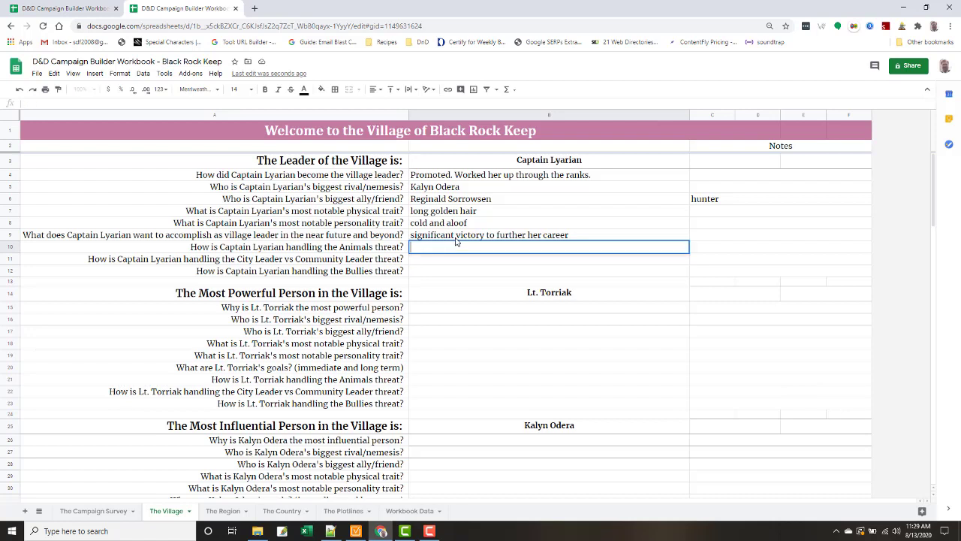
pyautogui.write('have increased pat')
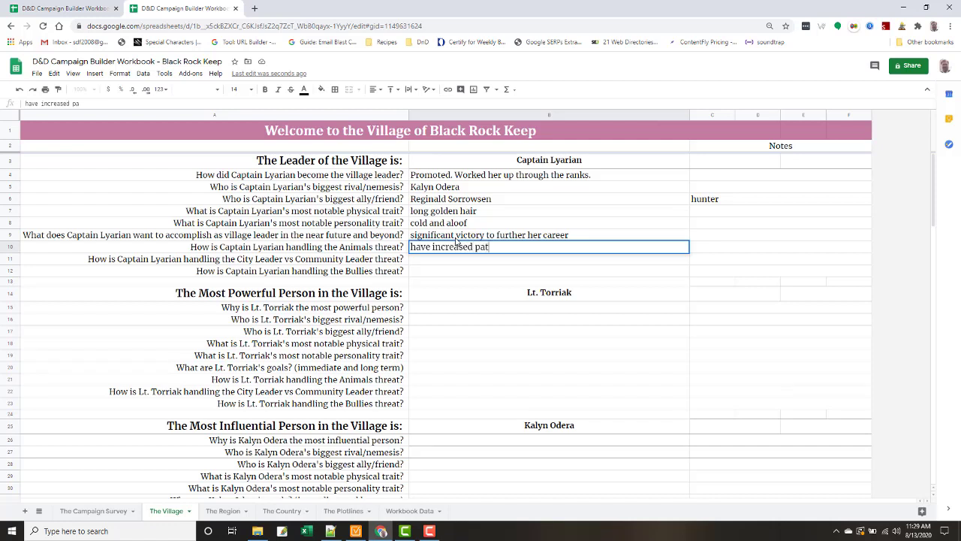
pyautogui.write('rols')
pyautogui.click(454, 264)
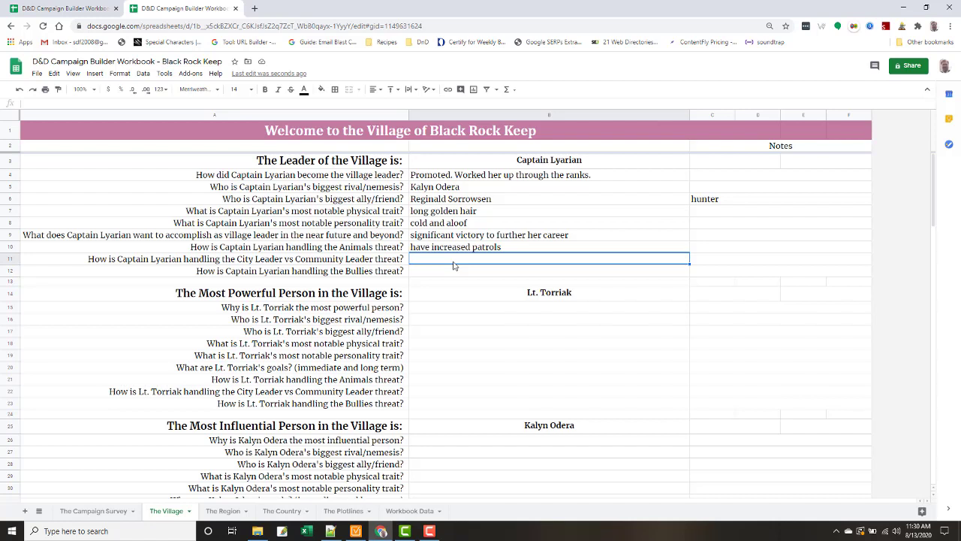
# - Fill B11 with 'ignoring it' and B12 with 'passing the bock Lt. Torriak'
pyautogui.write('ignr')
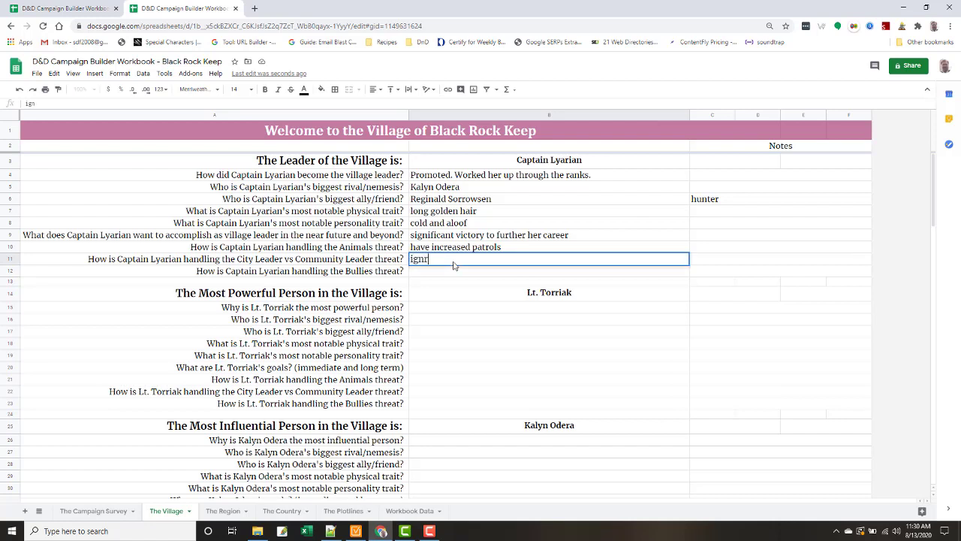
pyautogui.press('BackSpace')
pyautogui.write('oring')
pyautogui.write('it')
pyautogui.press('Return')
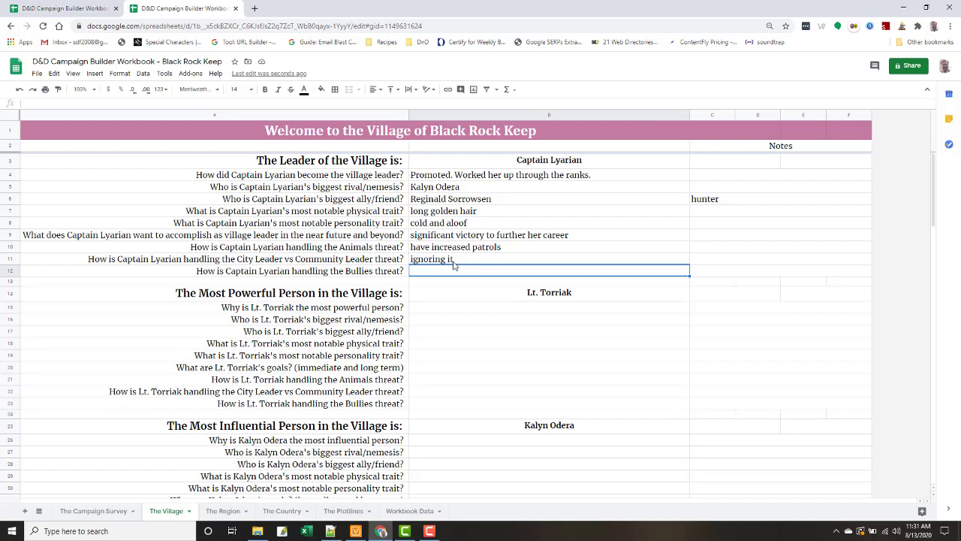
pyautogui.write('passi')
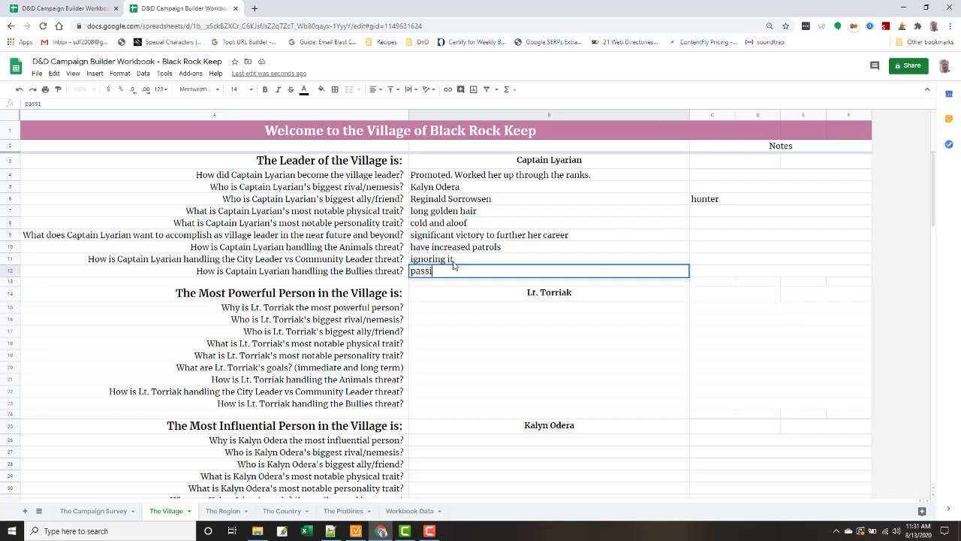
pyautogui.write('ng the bock Lt. Torriak')
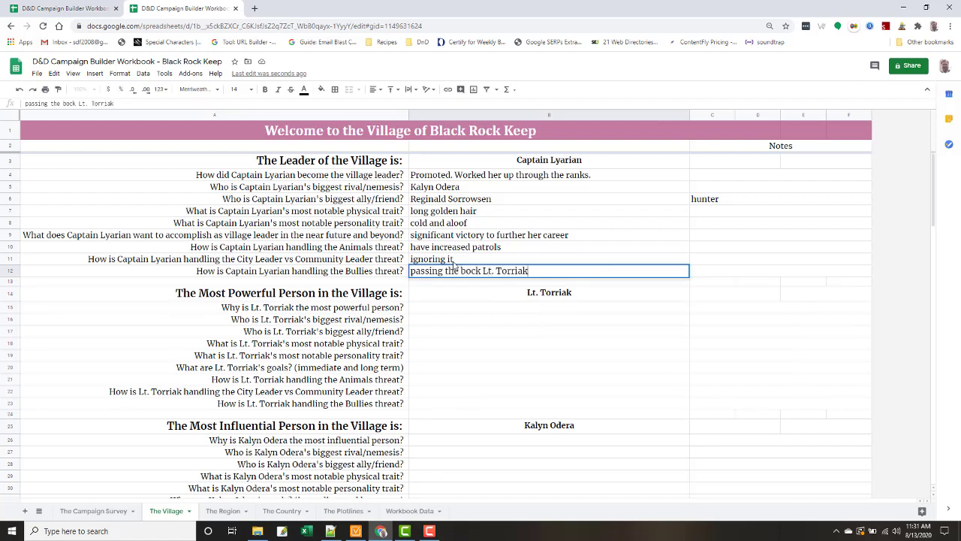
pyautogui.press('Return')
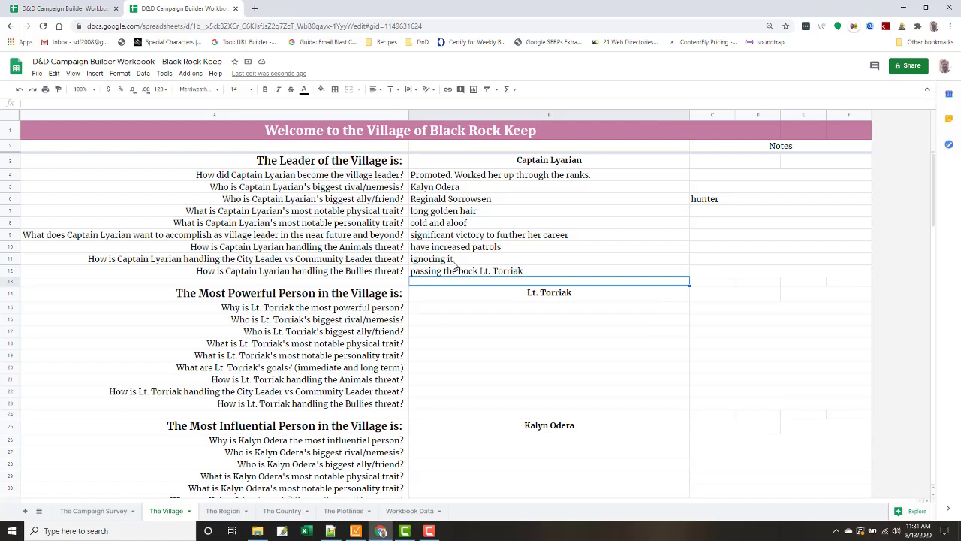
# - Enter 'Captain Lyarian has entrusted all her power into him' in B15 and 'Kalyn Odera' in B16
pyautogui.click(444, 310)
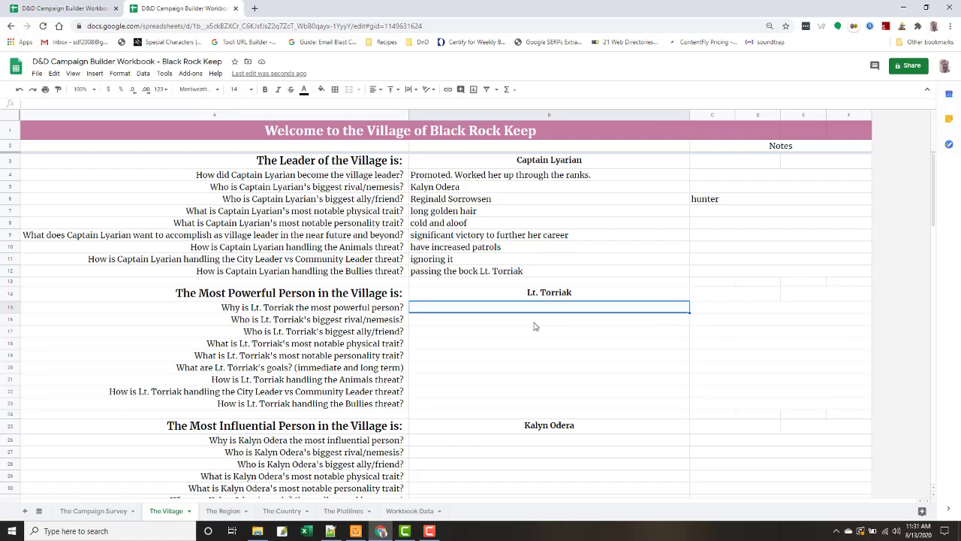
pyautogui.write('Capta')
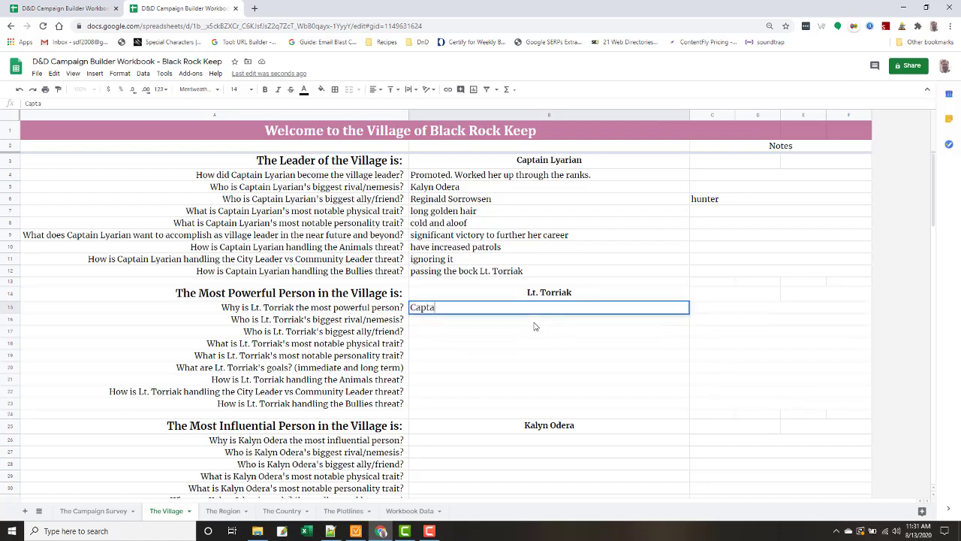
pyautogui.write('in Lyarian has ')
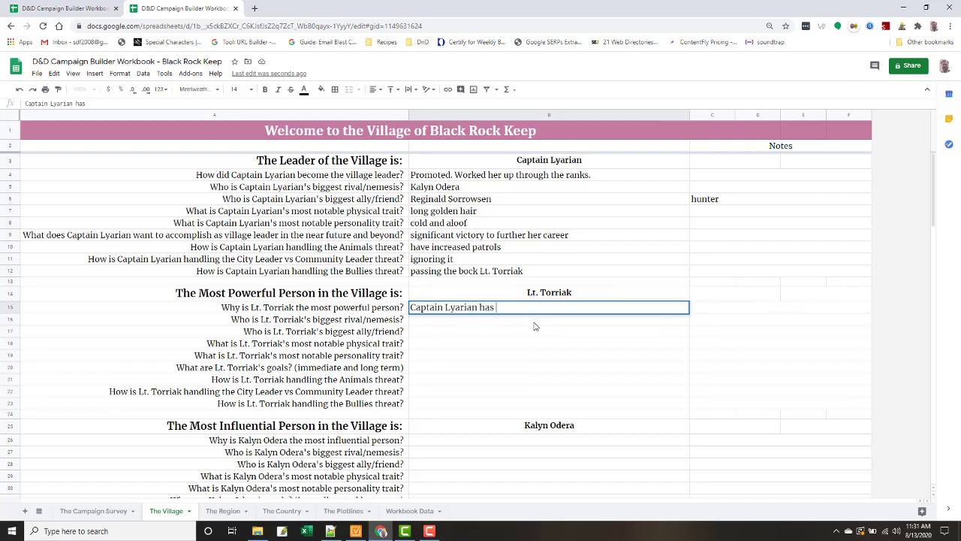
pyautogui.write('entrusted all her powr')
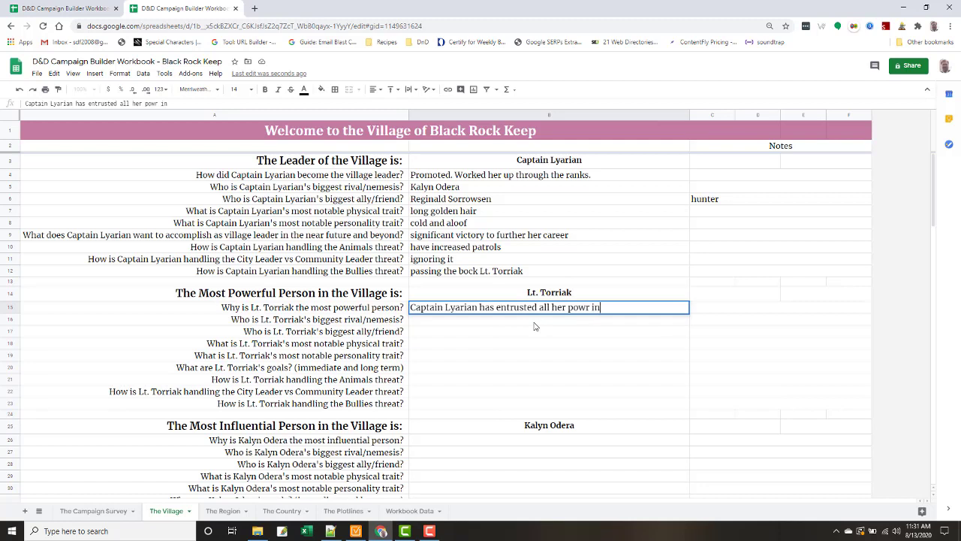
pyautogui.press('BackSpace')
pyautogui.write('er into him')
pyautogui.press('Return')
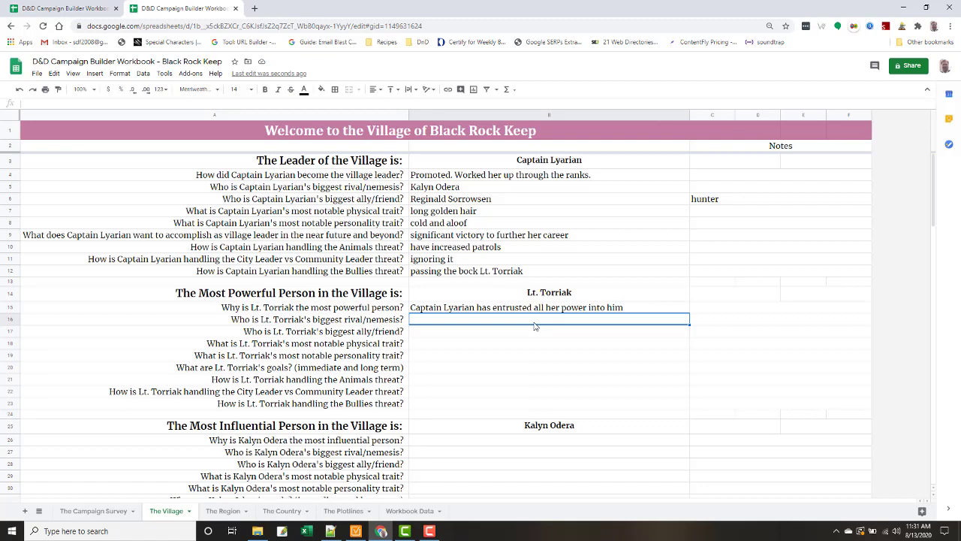
pyautogui.write('Kalyn O')
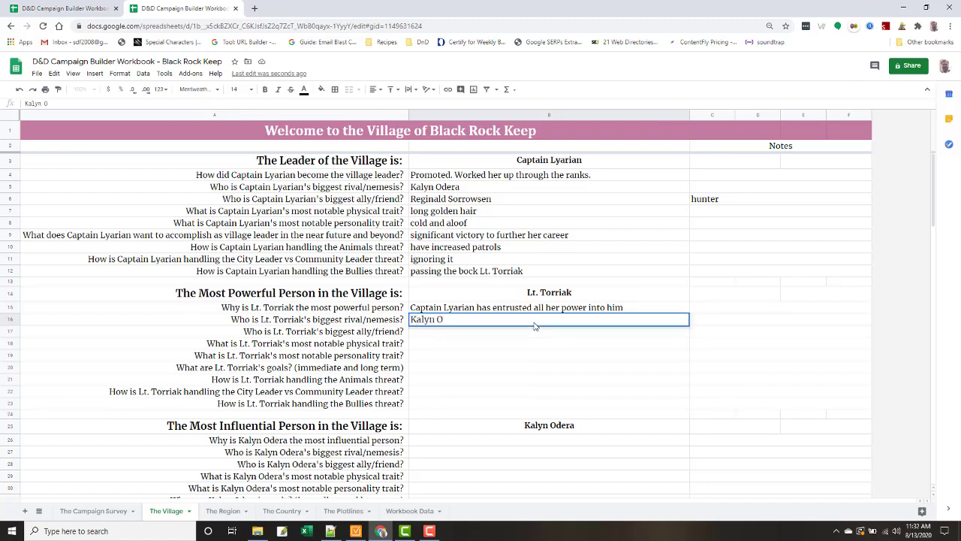
pyautogui.write('dera')
pyautogui.press('Return')
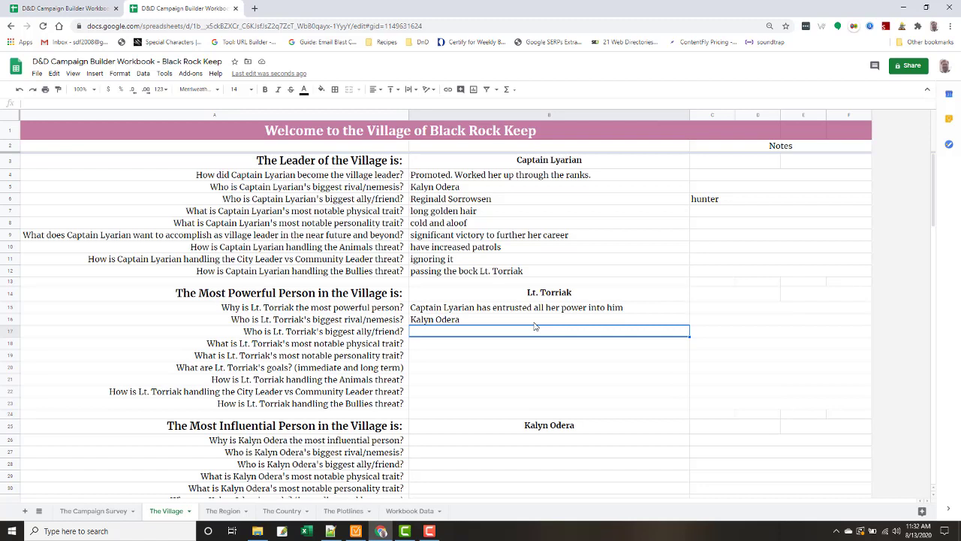
# - Enter 'Sgt. Urrien Potswiller' in B17 as Lt. Torriak's biggest ally
pyautogui.write('S')
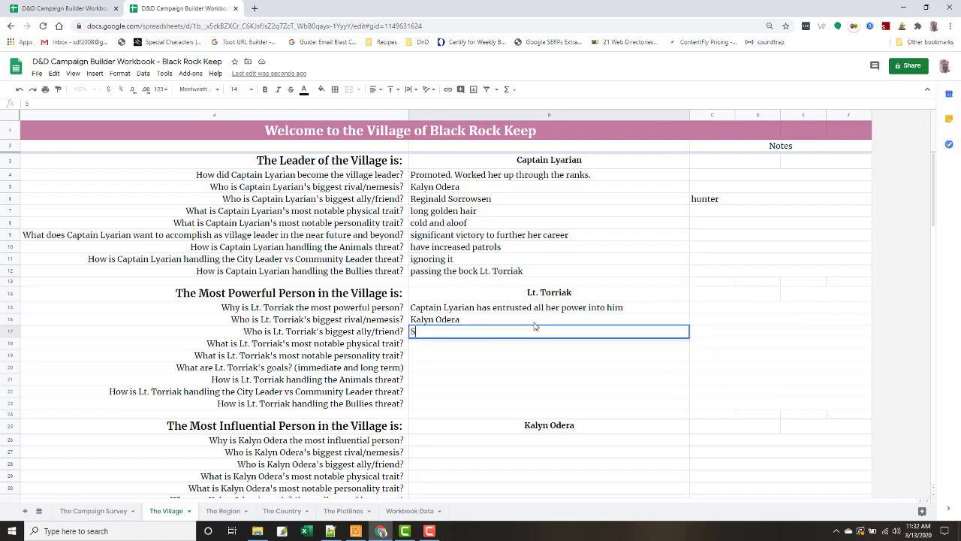
pyautogui.write('gt. Urrien Pol')
pyautogui.press('BackSpace')
pyautogui.write('t')
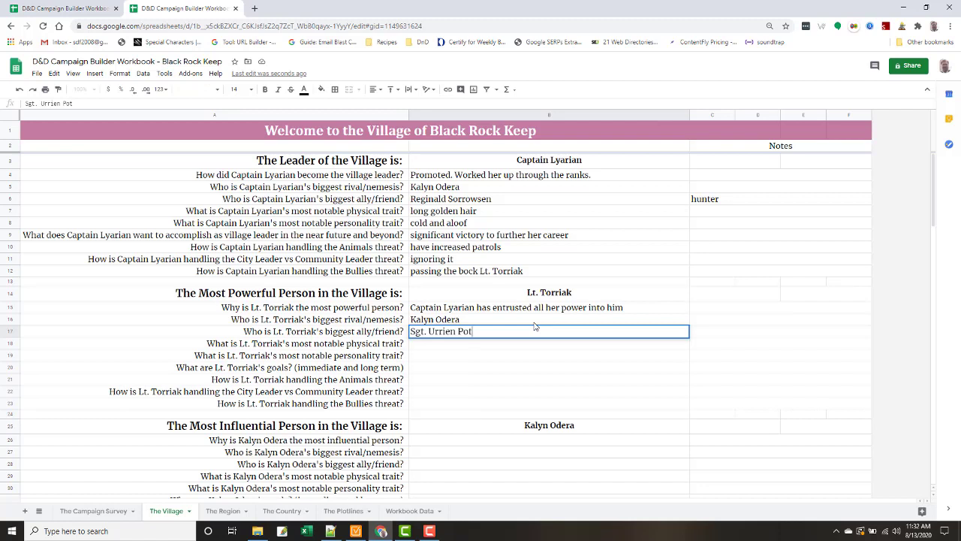
pyautogui.write('swiller')
pyautogui.press('Return')
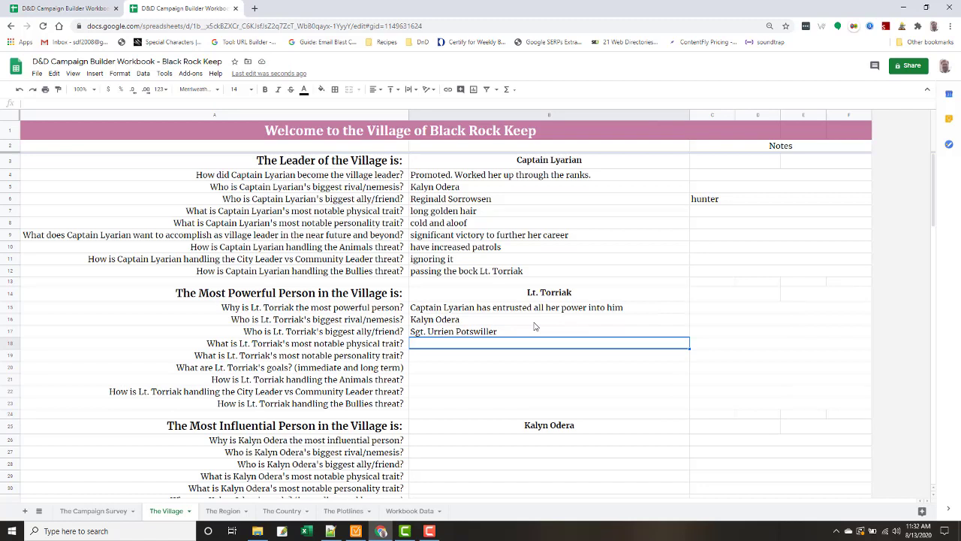
# - Change the ally name in B17 from 'Sgt. Urrien Potswiller' to 'Sgt. Alliel Sweetwater'
pyautogui.click(490, 334)
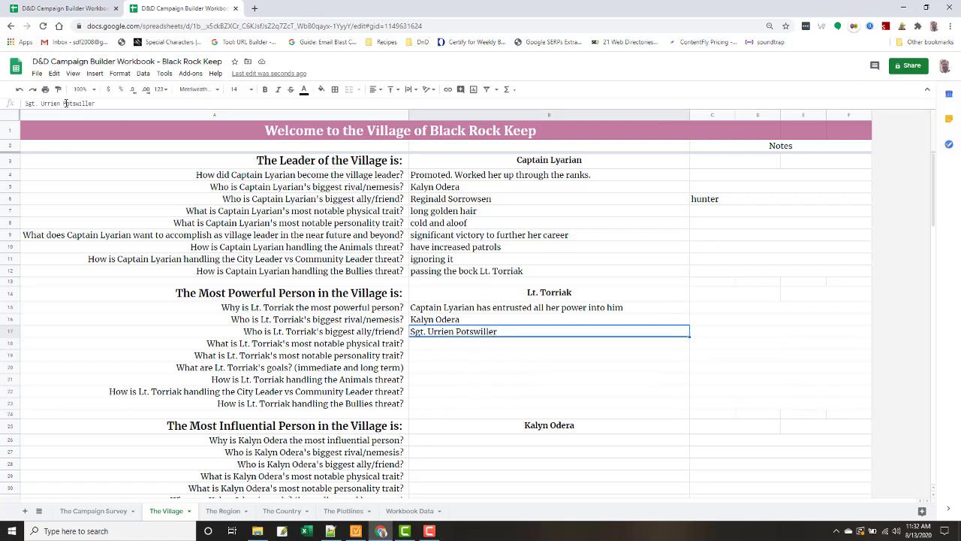
pyautogui.moveTo(62, 104); pyautogui.dragTo(106, 102)
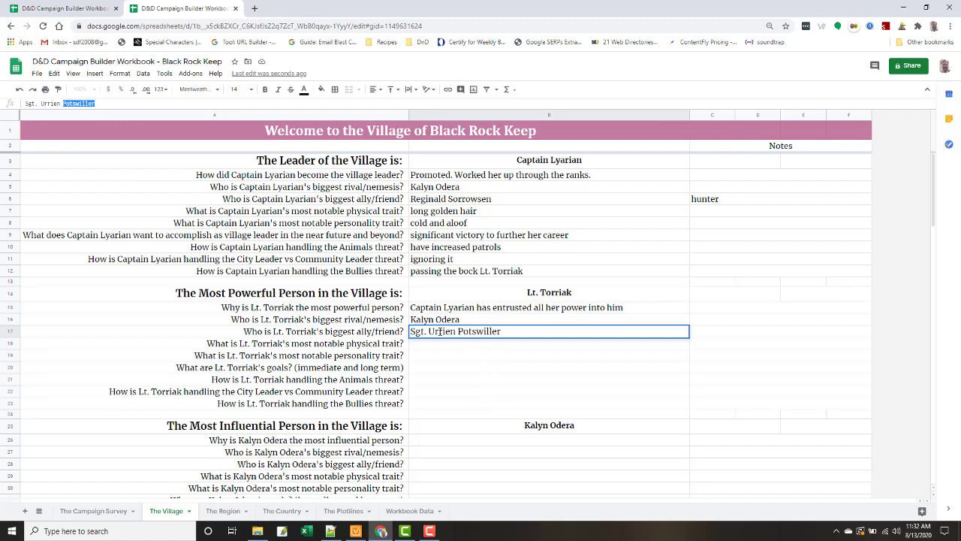
pyautogui.moveTo(429, 331); pyautogui.dragTo(526, 345)
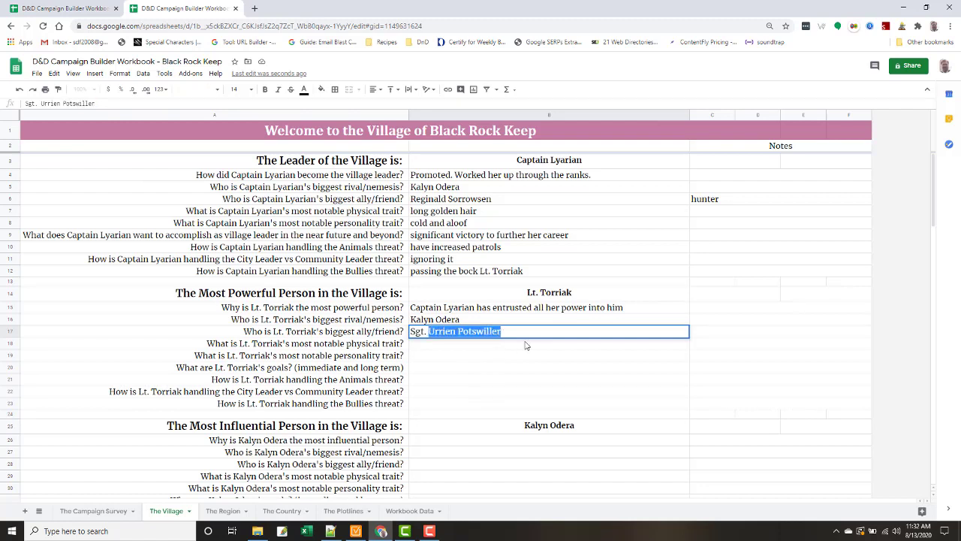
pyautogui.press('BackSpace')
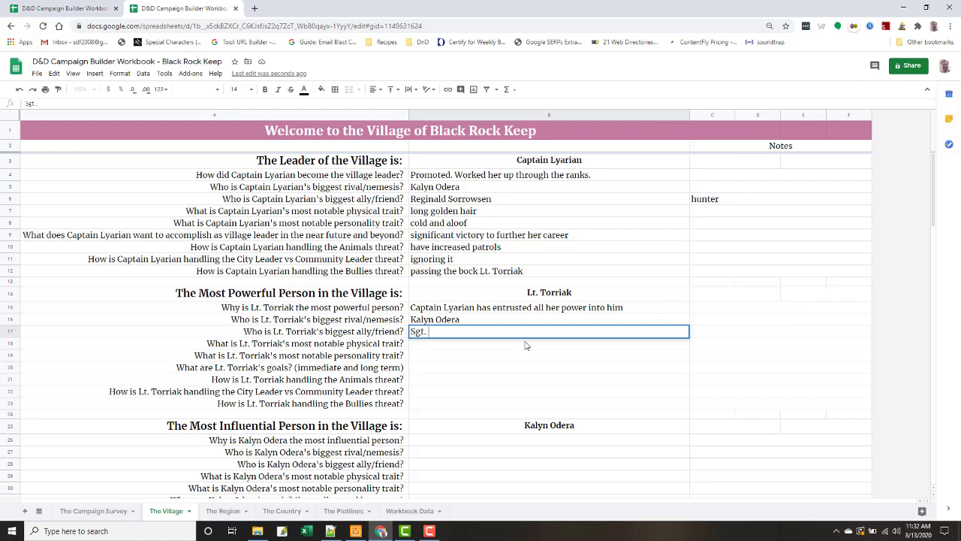
pyautogui.write('A')
pyautogui.write('lliel')
pyautogui.write(' Ra')
pyautogui.press('BackSpace')
pyautogui.press('BackSpace')
pyautogui.write('Sweetwar')
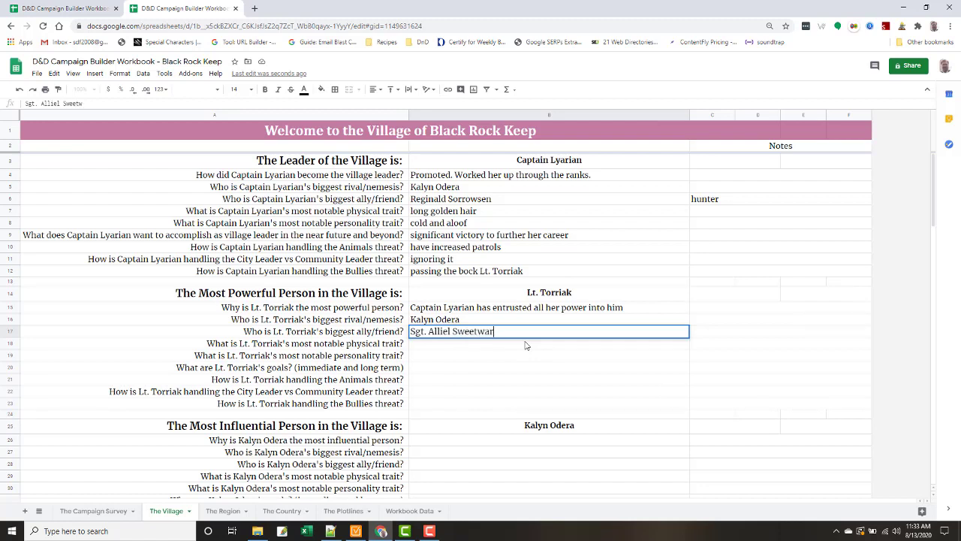
pyautogui.press('BackSpace')
pyautogui.write('ter')
pyautogui.press('Return')
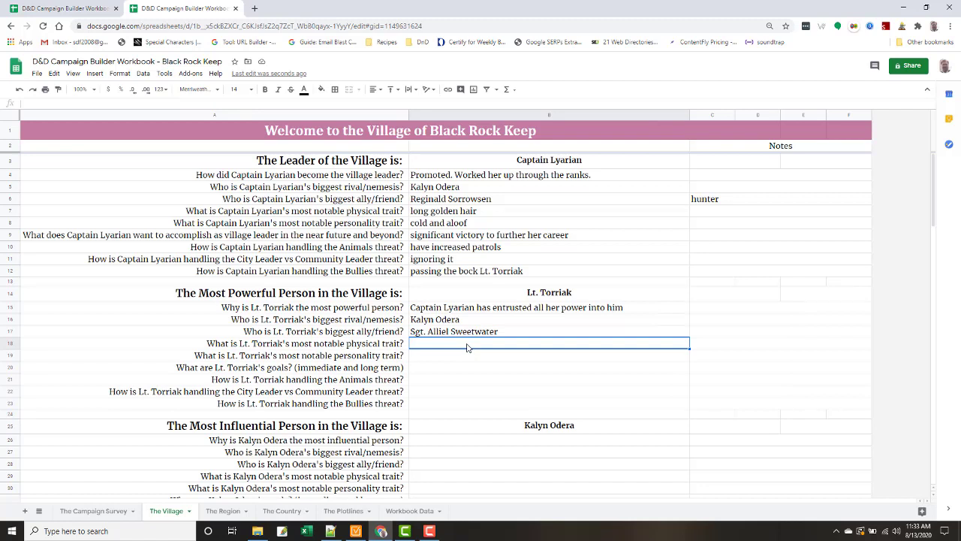
# - Enter Torriak's physical trait 'Weasel faced', personality 'arrogance' and goal 'enrich himself'
pyautogui.write('Well')
pyautogui.press('BackSpace')
pyautogui.press('BackSpace')
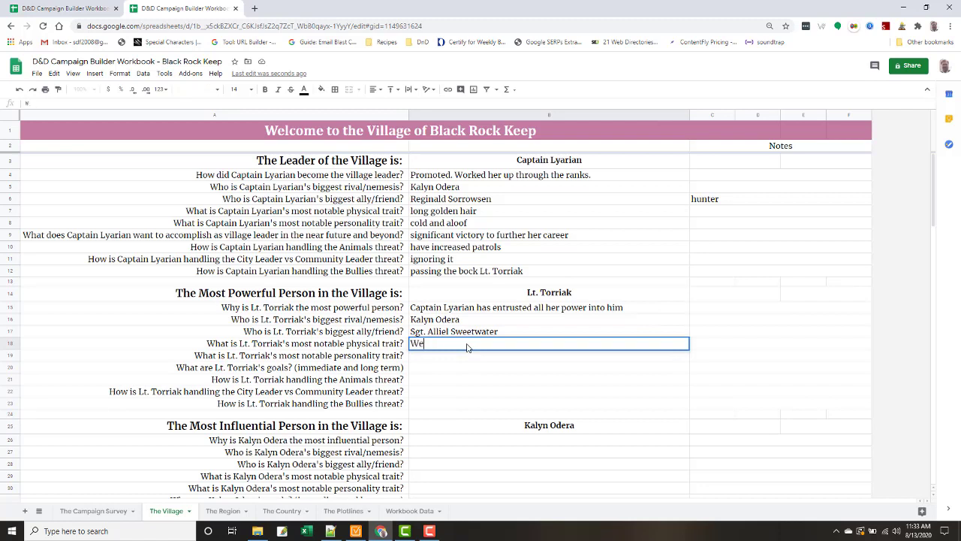
pyautogui.write('asel faced')
pyautogui.press('Return')
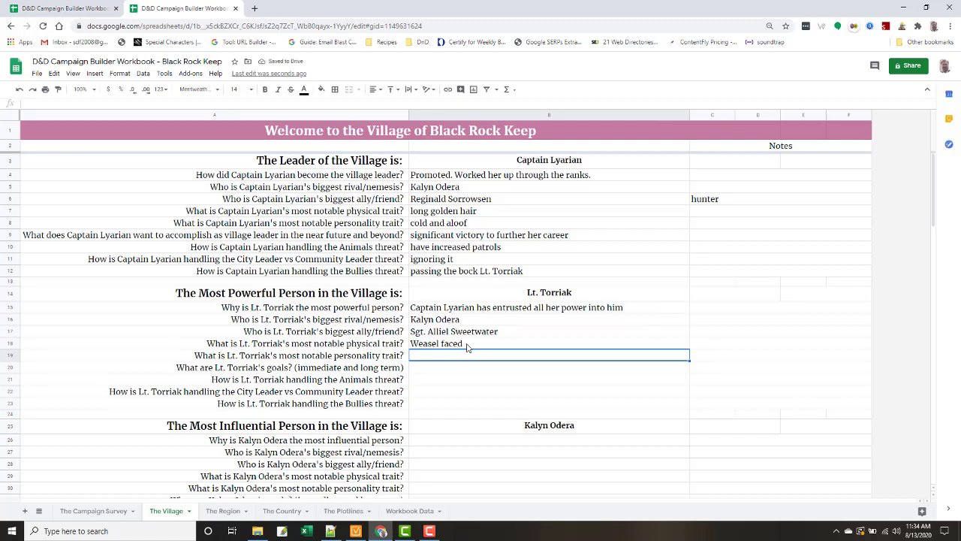
pyautogui.write('arrogance')
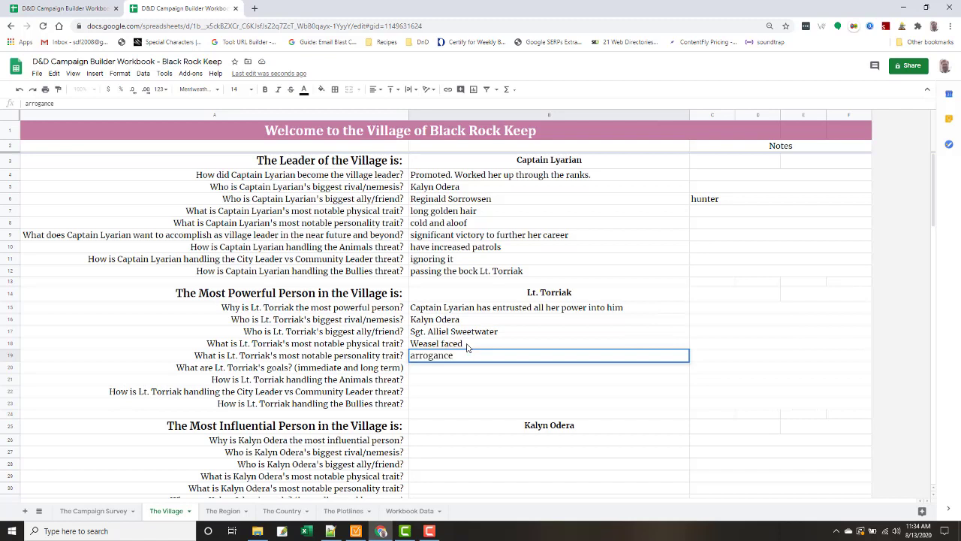
pyautogui.press('Return')
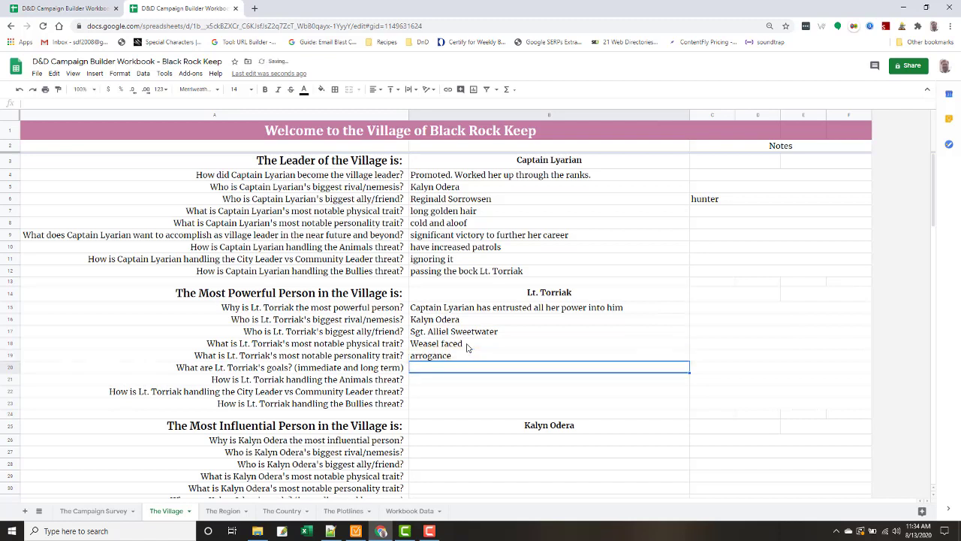
pyautogui.write('enrich him')
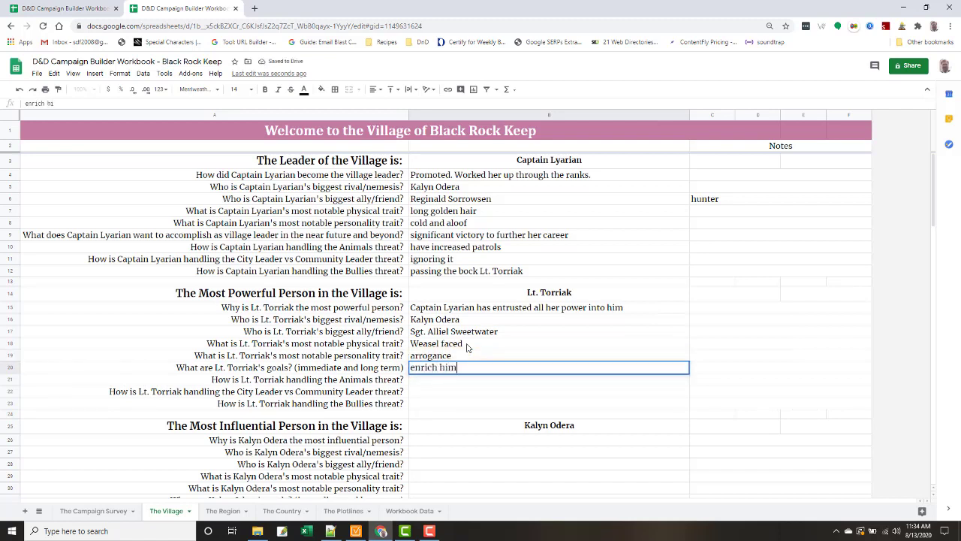
pyautogui.write('self')
pyautogui.press('Return')
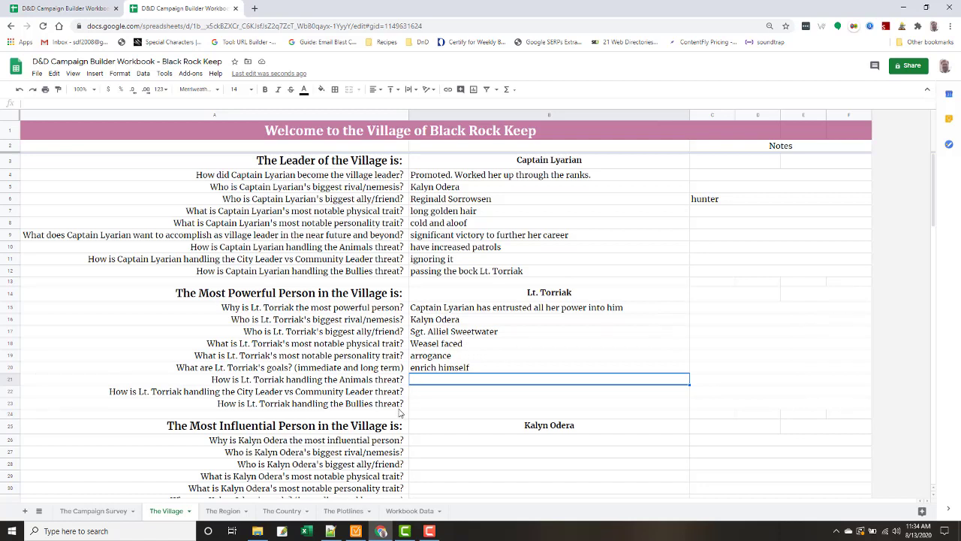
# - Enter Torriak's threat answers: 'punishing the villagers for the threat', 'putting pressure on Kalyn', 'he is the bully threat'
pyautogui.write('pun')
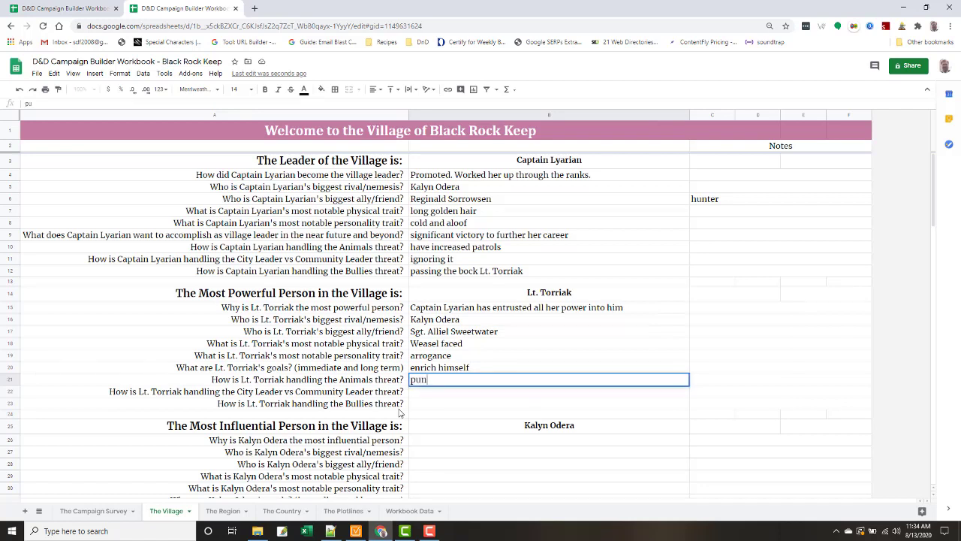
pyautogui.write('ishing the villag')
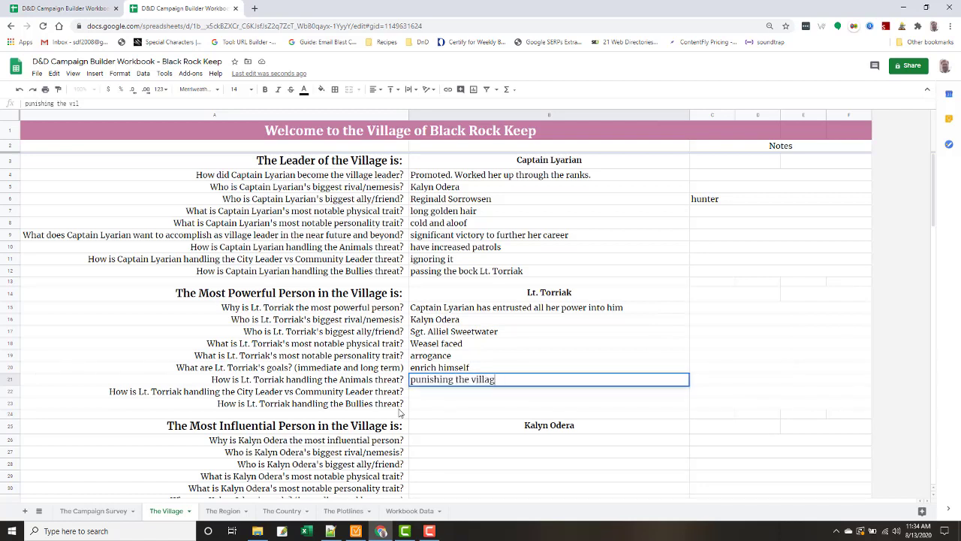
pyautogui.write('ers for the threat')
pyautogui.press('Return')
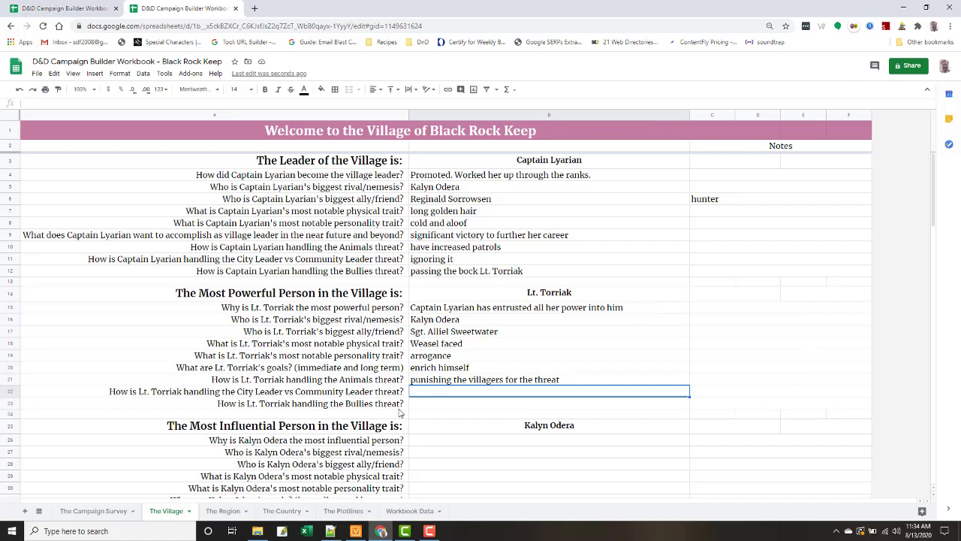
pyautogui.write('putting pre')
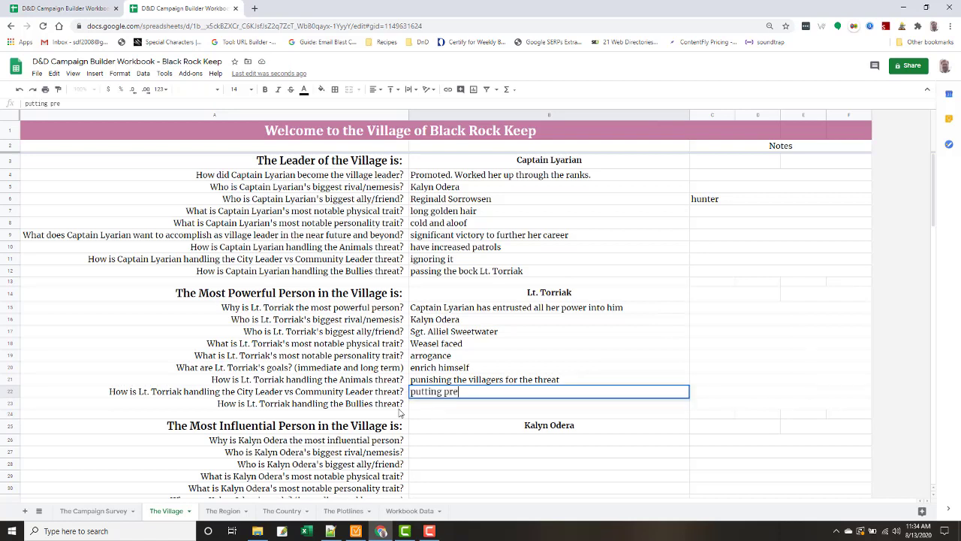
pyautogui.write('ssure on Kalyn')
pyautogui.press('Return')
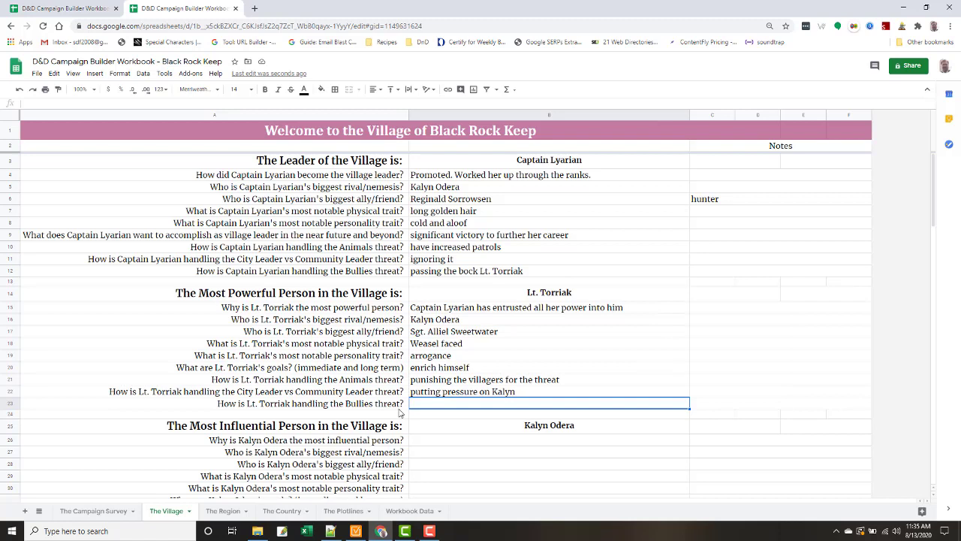
pyautogui.write('he is the')
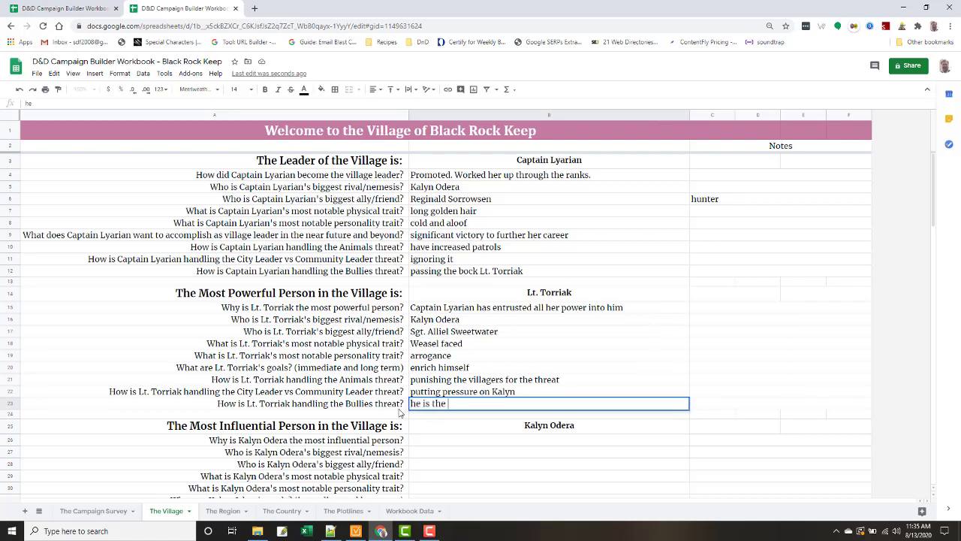
pyautogui.write(' bully threat')
pyautogui.press('Return')
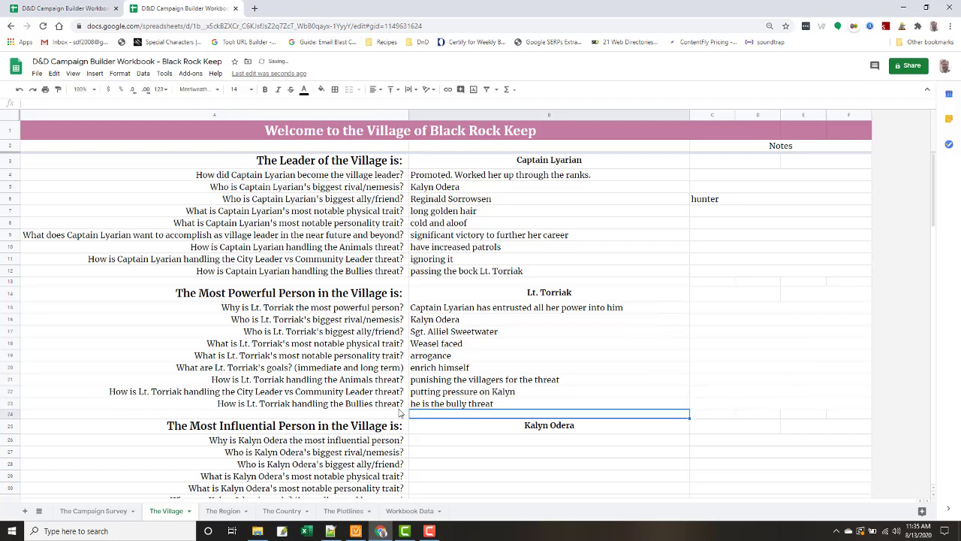
# - Enter Kalyn Odera's influence as 'he straddles both worlds of the military and the village life'
pyautogui.scroll(-5, 401, 412)
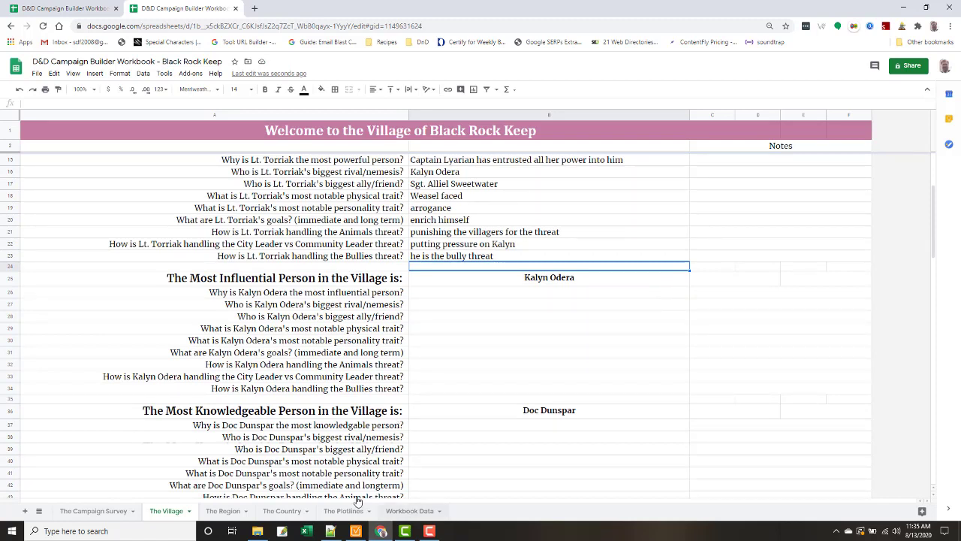
pyautogui.click(447, 296)
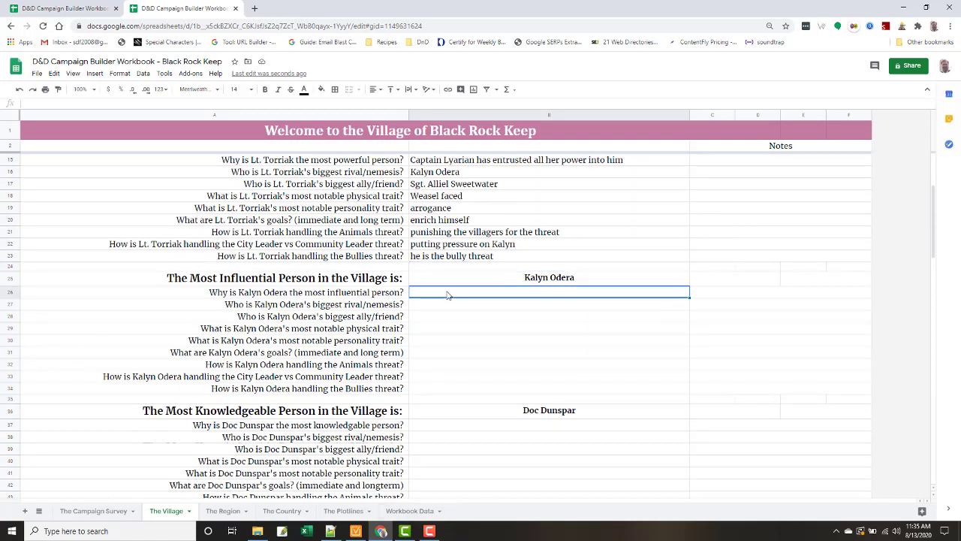
pyautogui.write('he straddle')
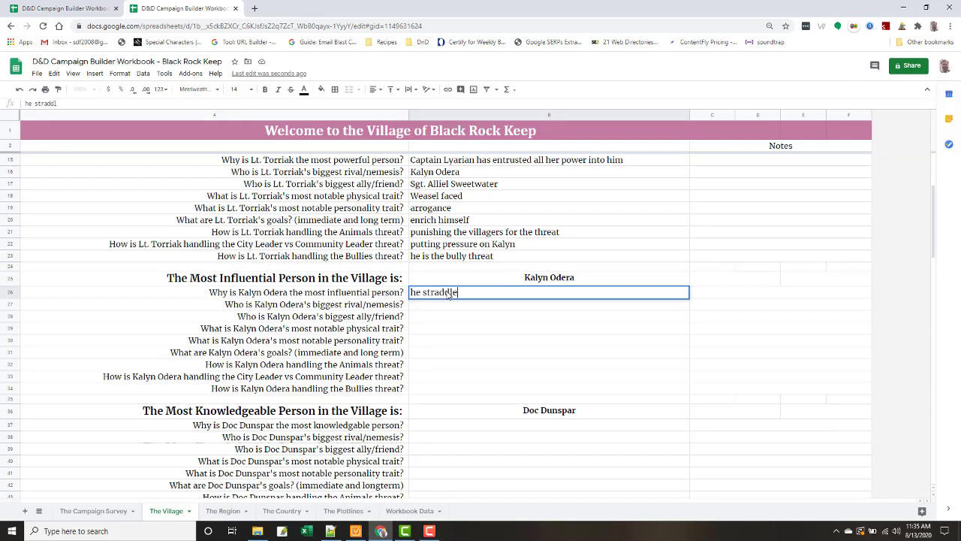
pyautogui.write('s both worlds of the ')
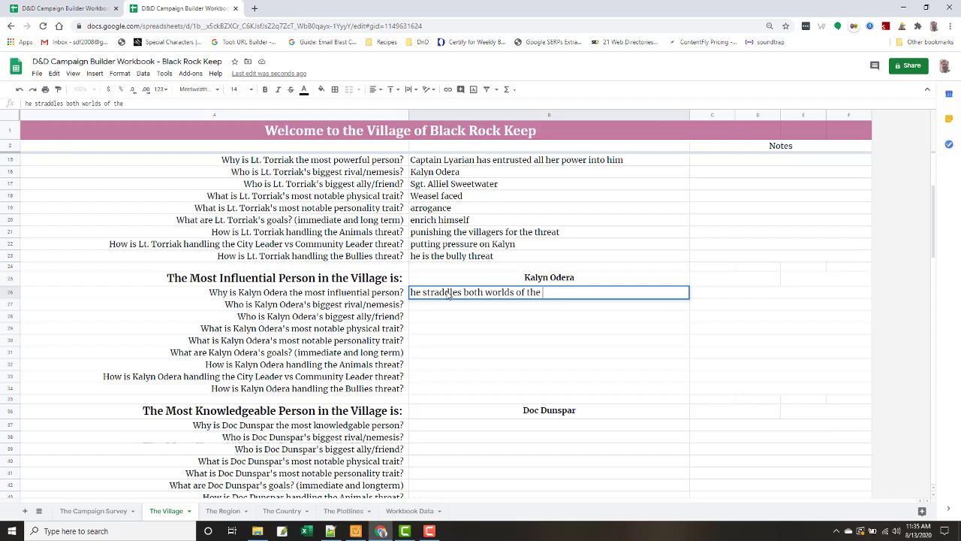
pyautogui.write('military and the vilalge l')
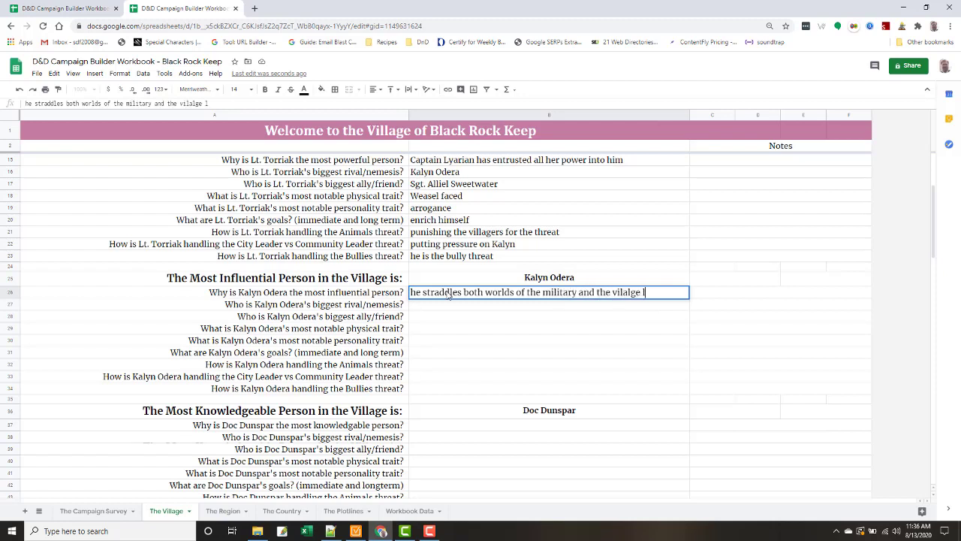
pyautogui.press('BackSpace')
pyautogui.press('BackSpace')
pyautogui.press('BackSpace')
pyautogui.press('BackSpace')
pyautogui.press('BackSpace')
pyautogui.press('BackSpace')
pyautogui.write('lage life')
pyautogui.press('Return')
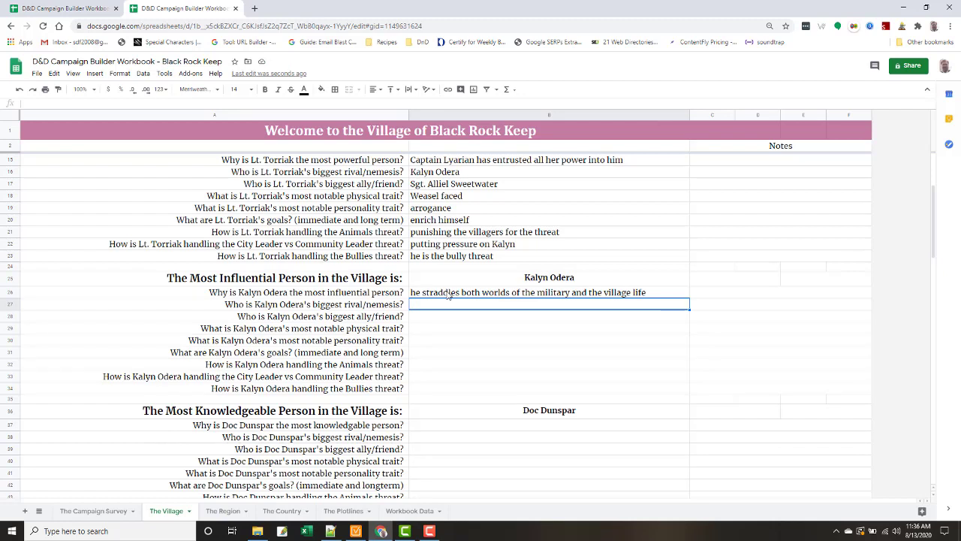
# - Enter Kalyn's rival 'Captain Lyarian', ally 'Penelope' and physical trait 'mean looking scar'
pyautogui.write('Captain')
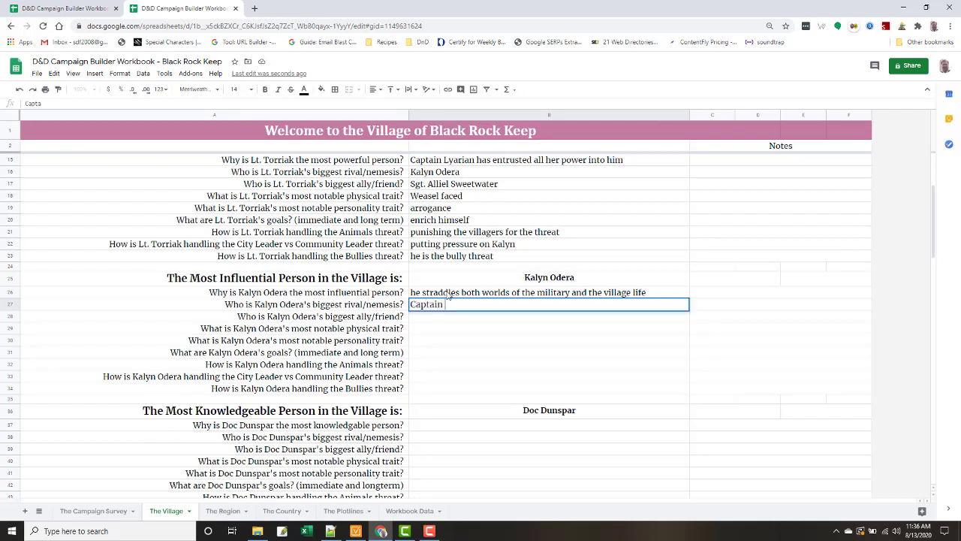
pyautogui.write(' Lyarian')
pyautogui.press('Return')
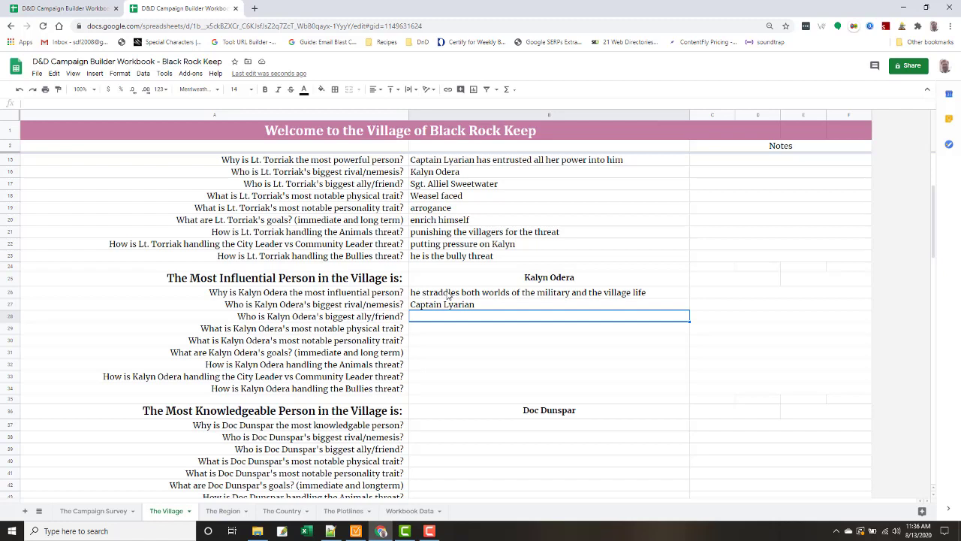
pyautogui.write('Pe')
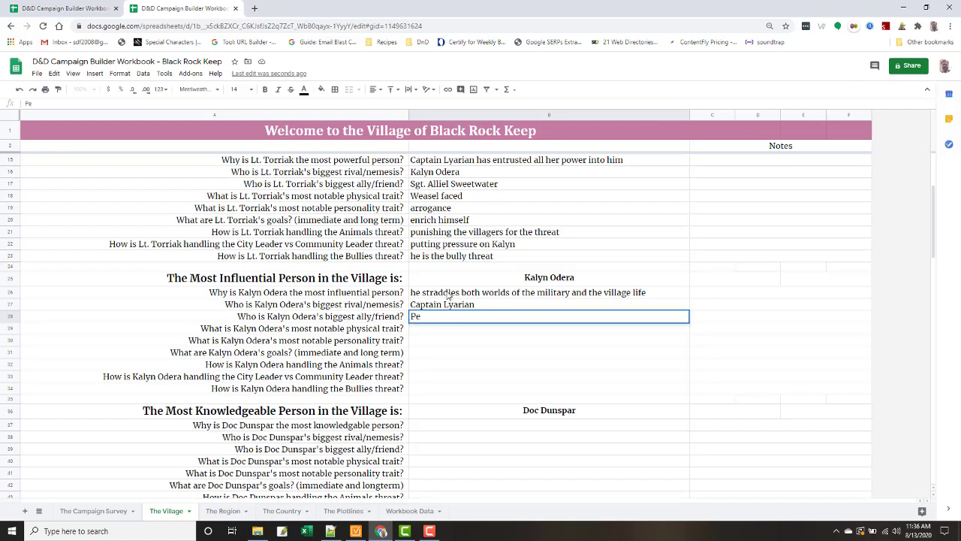
pyautogui.write('nelope')
pyautogui.press('Return')
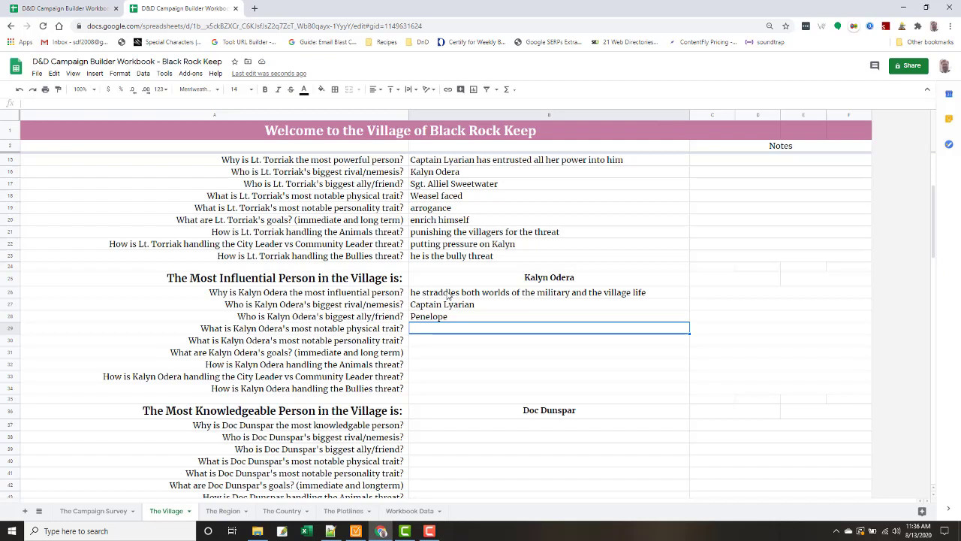
pyautogui.write('mean looking scar')
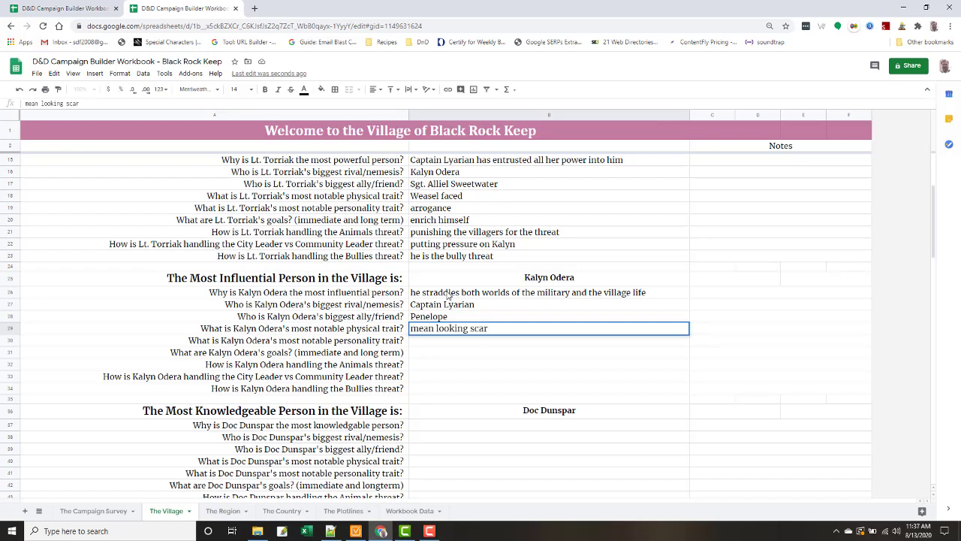
pyautogui.press('Return')
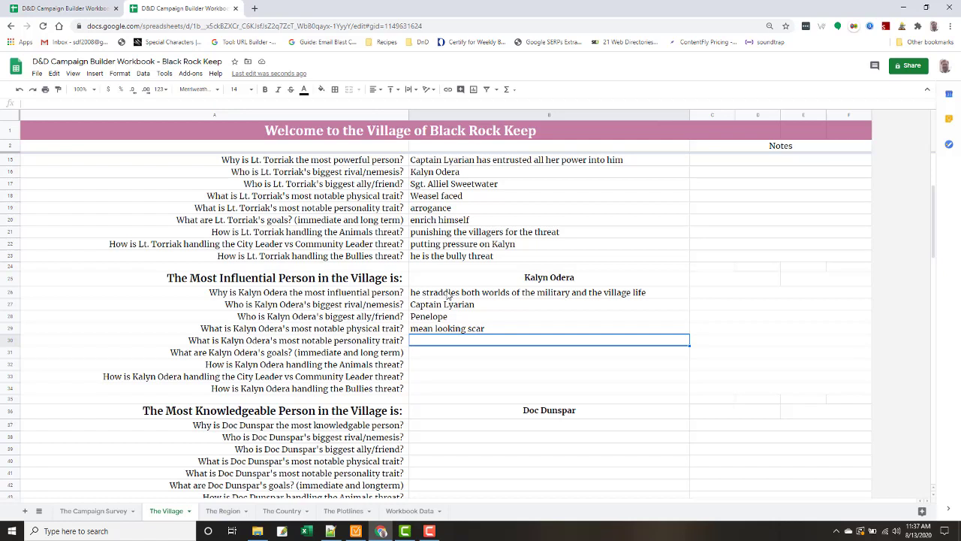
# - Enter 'gracious' in B30 and 'Rid the town of the bullies, investing in the village' in B31
pyautogui.write('gracious')
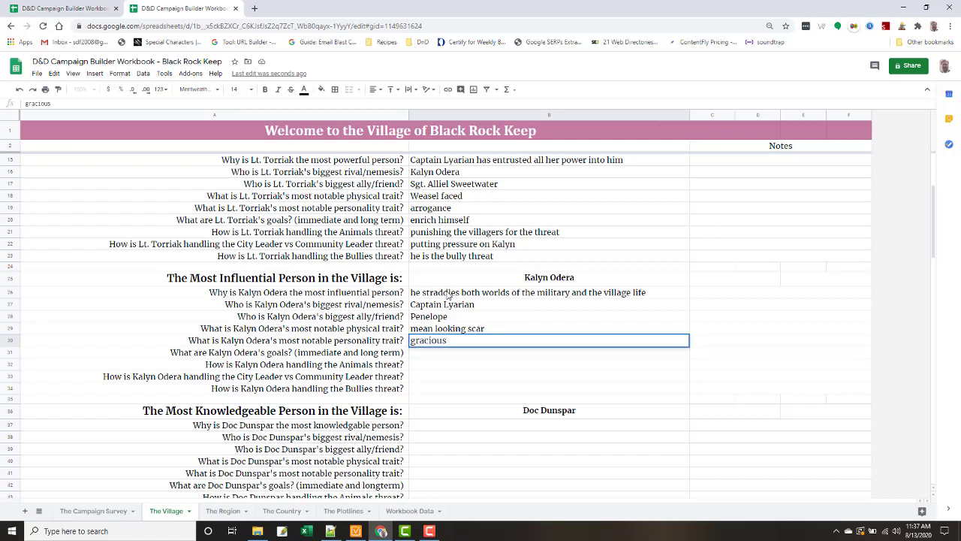
pyautogui.press('Return')
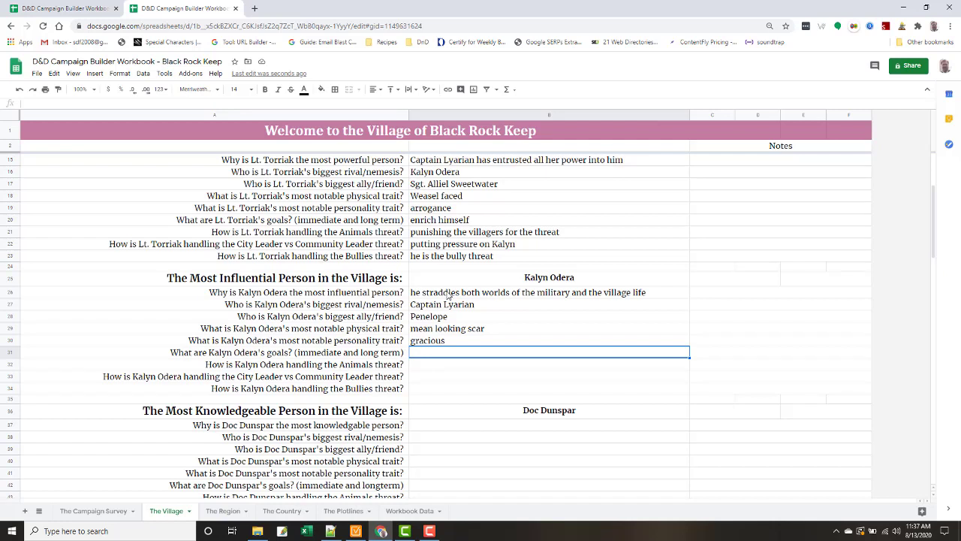
pyautogui.write('Rid ')
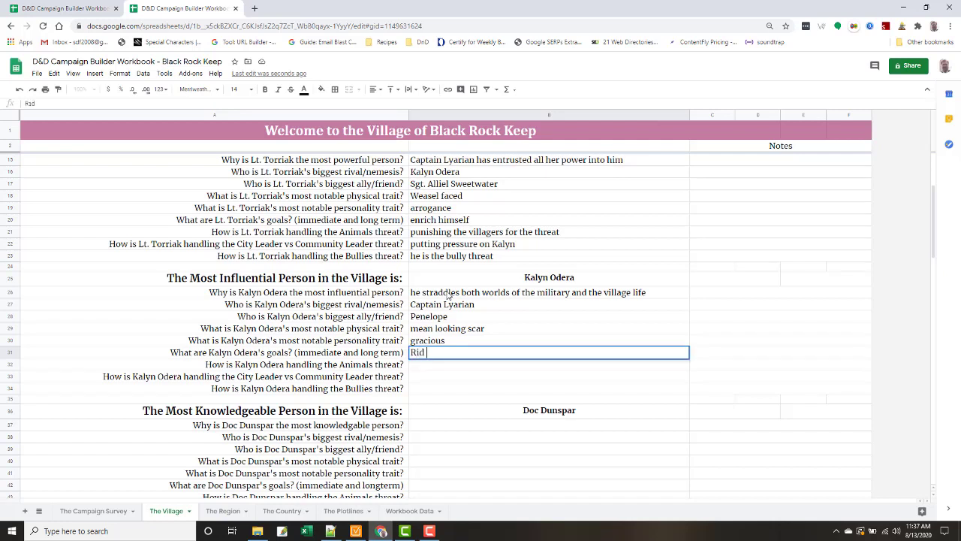
pyautogui.write('the town of the bullies')
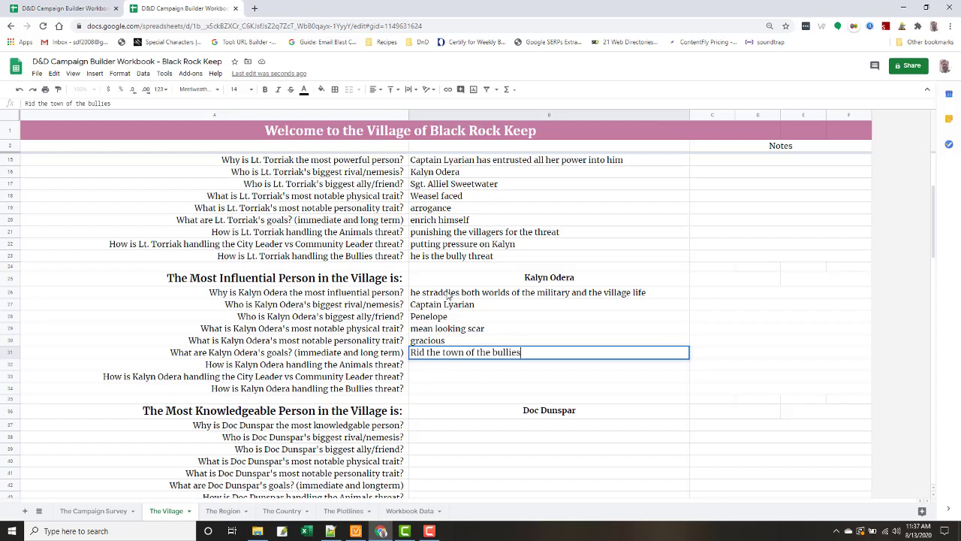
pyautogui.write(',')
pyautogui.write('invest ')
pyautogui.write('ing the')
pyautogui.press('BackSpace')
pyautogui.press('BackSpace')
pyautogui.write('in the village')
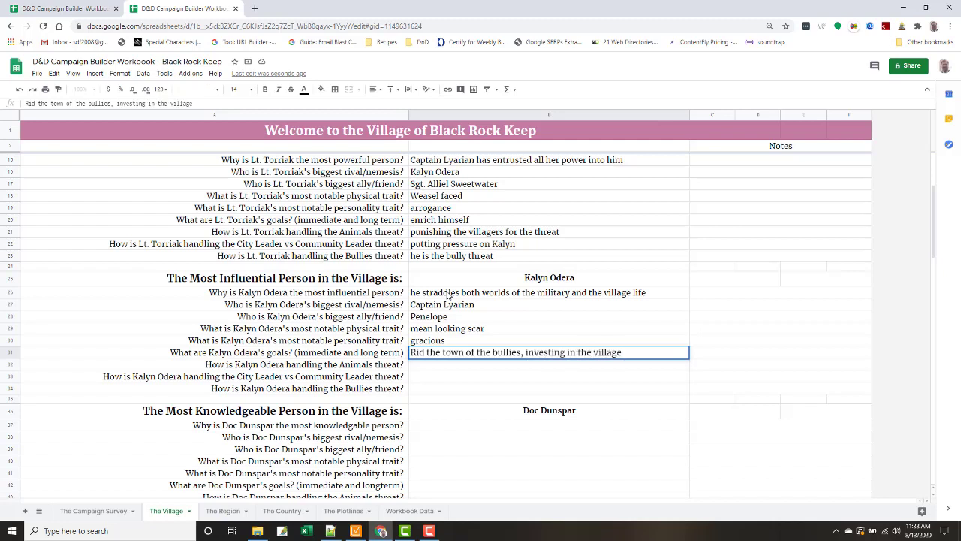
pyautogui.press('Return')
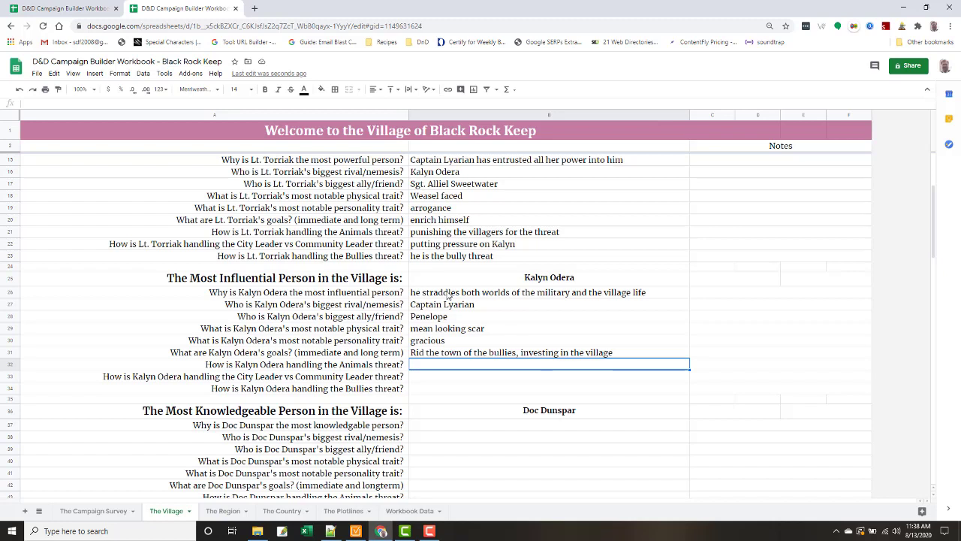
# - Enter 'Offers advice', 'being patient; collecting stories and anecdotes' and 'confront the bullies.' in B32–B34
pyautogui.write('Offers advice')
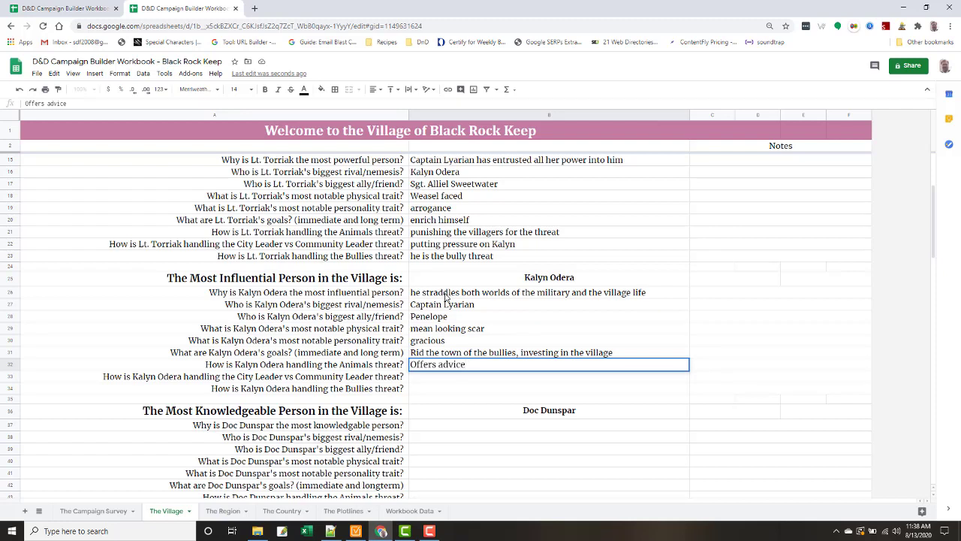
pyautogui.press('Return')
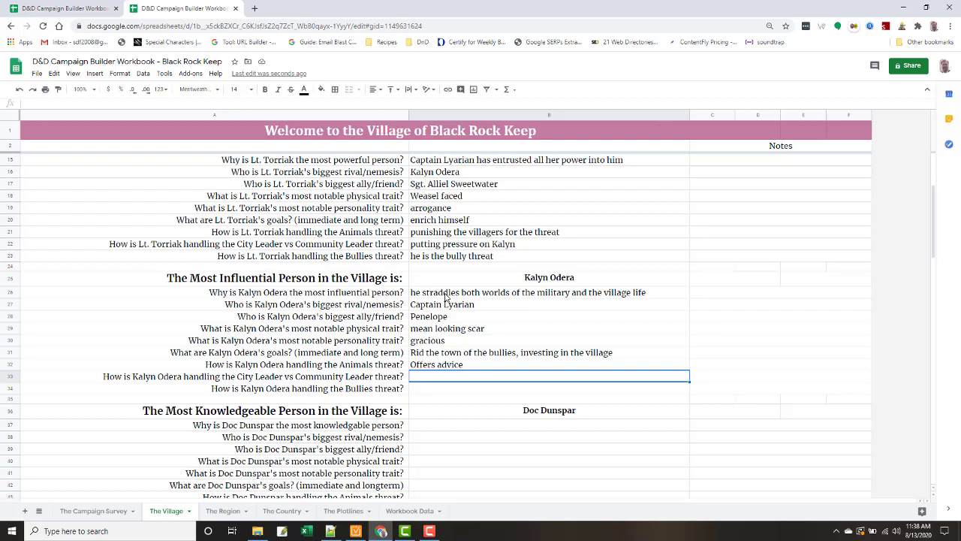
pyautogui.write('being patien')
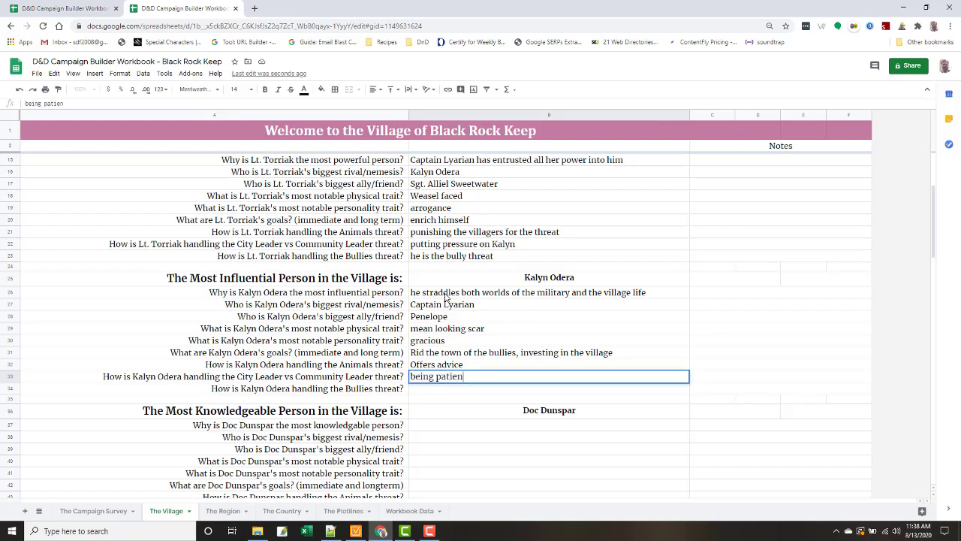
pyautogui.write('t; ')
pyautogui.write('collecting st')
pyautogui.write('ories ')
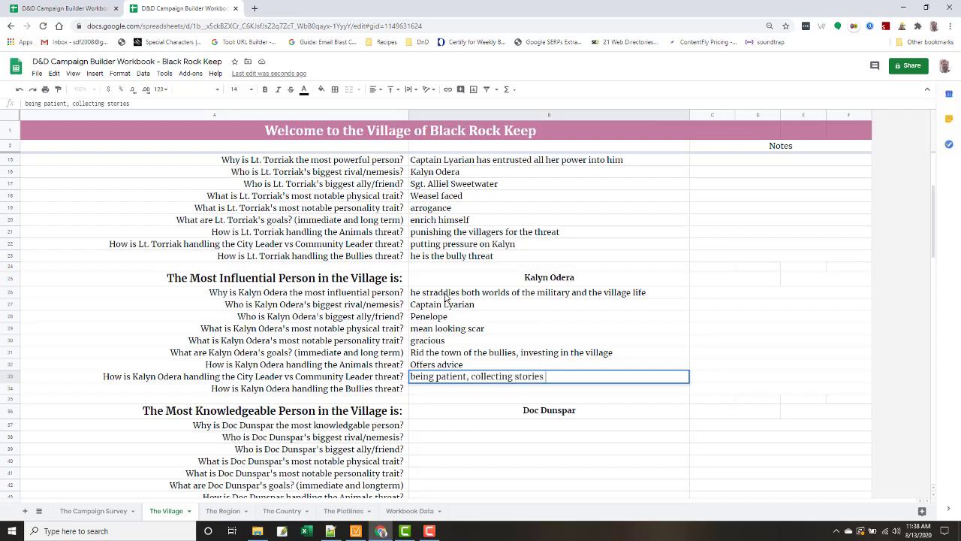
pyautogui.write('and anecdotes')
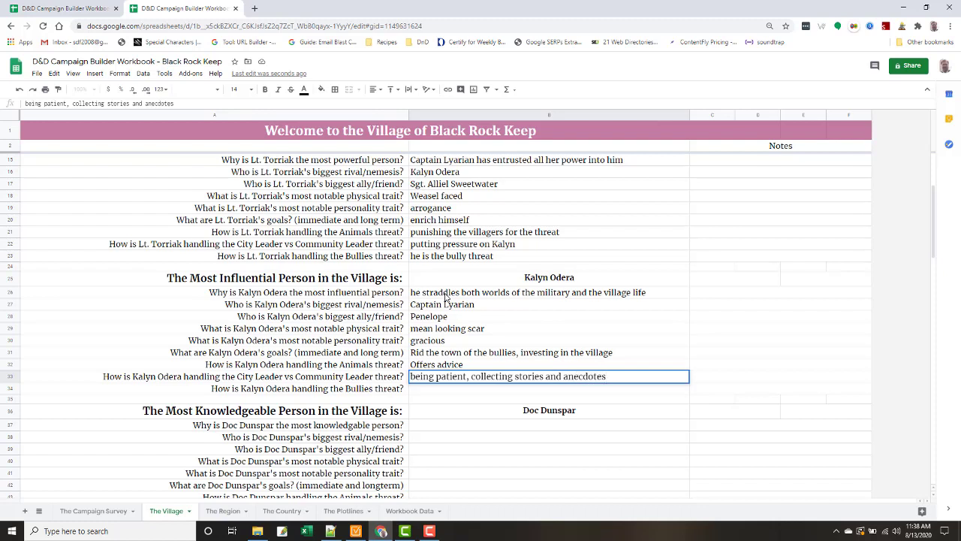
pyautogui.press('Return')
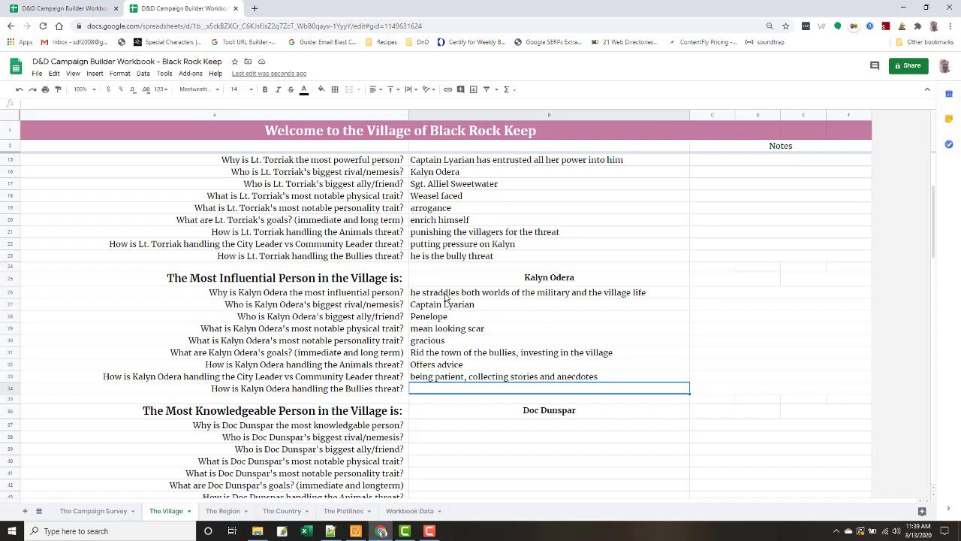
pyautogui.write('confront')
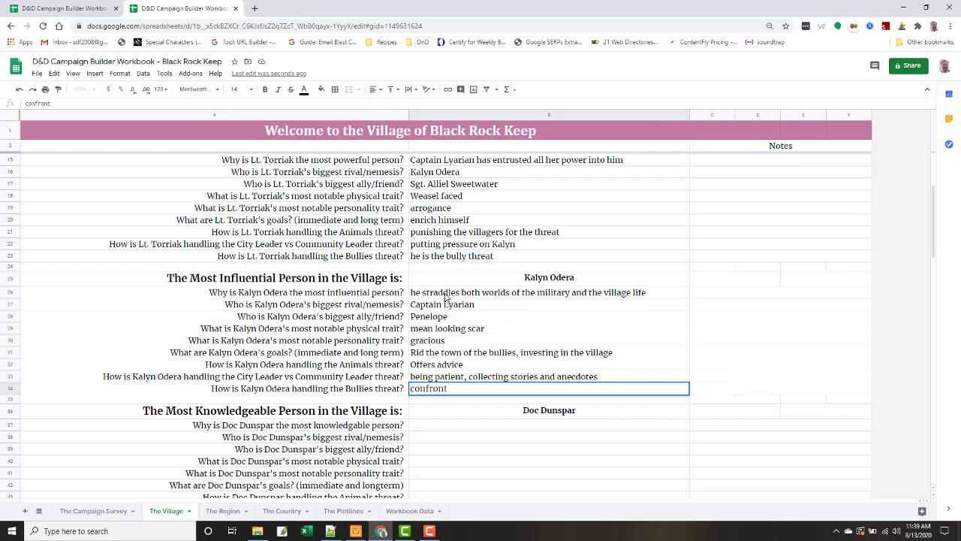
pyautogui.write('the bullies.')
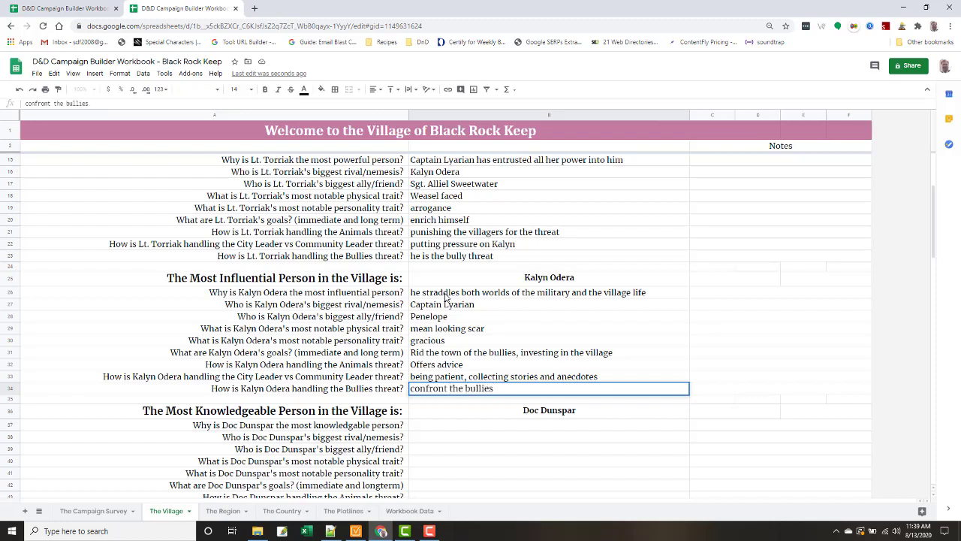
pyautogui.scroll(-5, 188, 402)
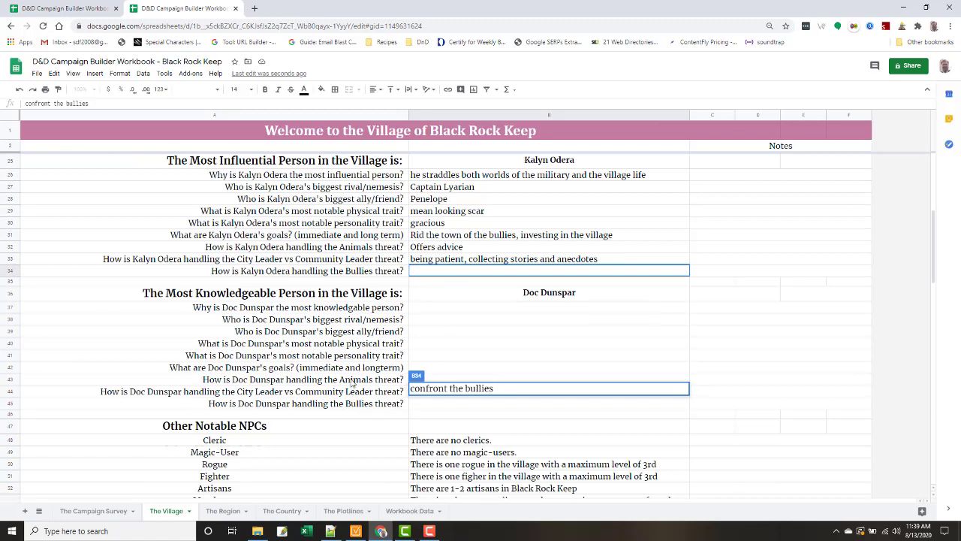
# - Commit B34 and enter Doc Dunspar as 'well studied, reads up on... religion, arcana, history, medicine' in B37
pyautogui.click(726, 299)
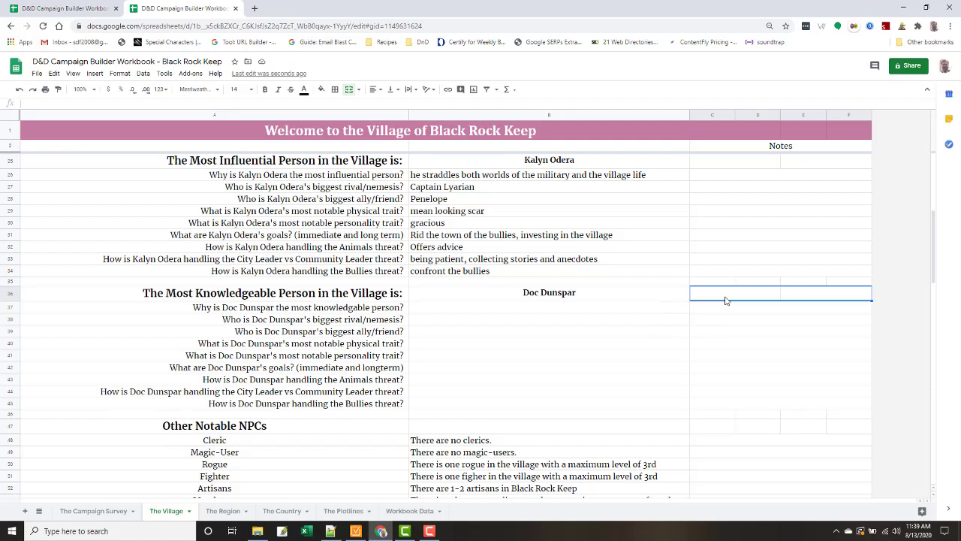
pyautogui.click(448, 313)
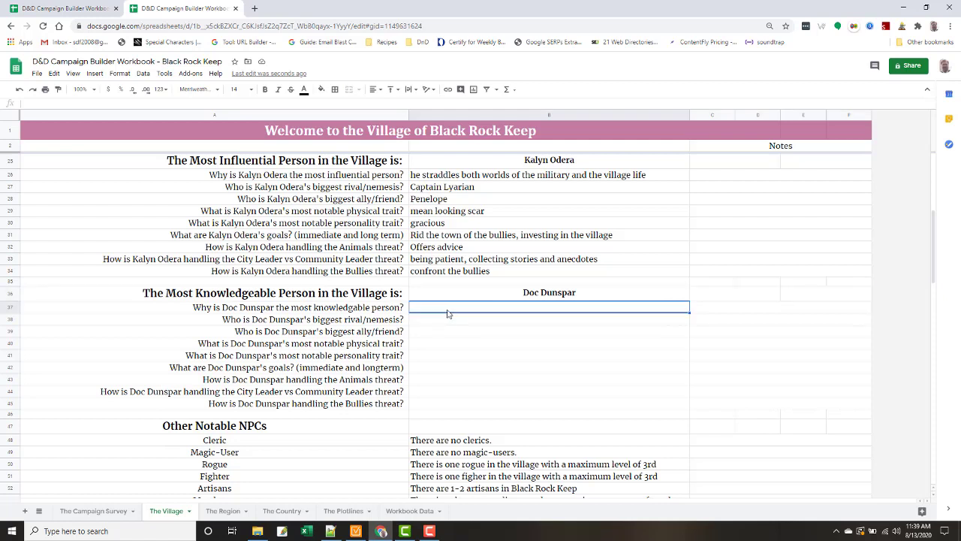
pyautogui.write('well studied')
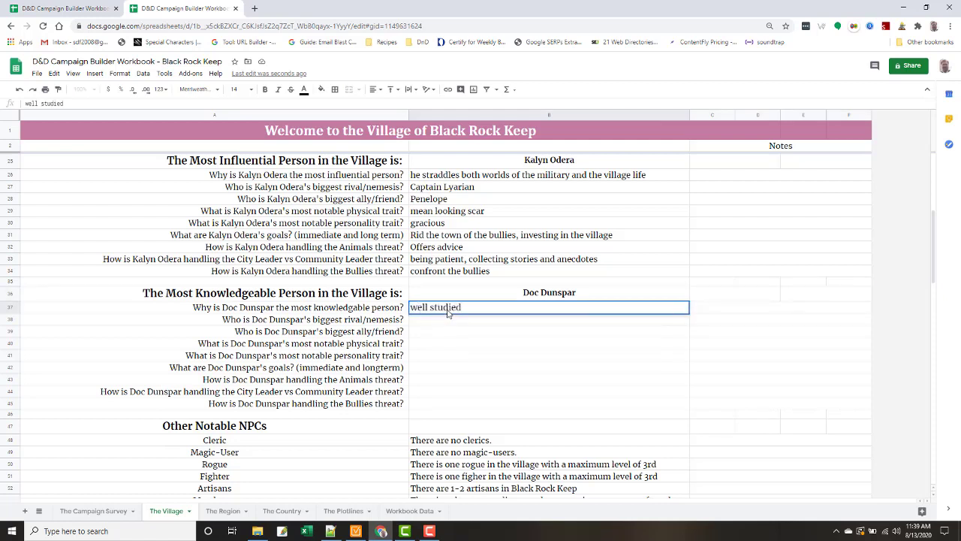
pyautogui.write(', reads up on all sort')
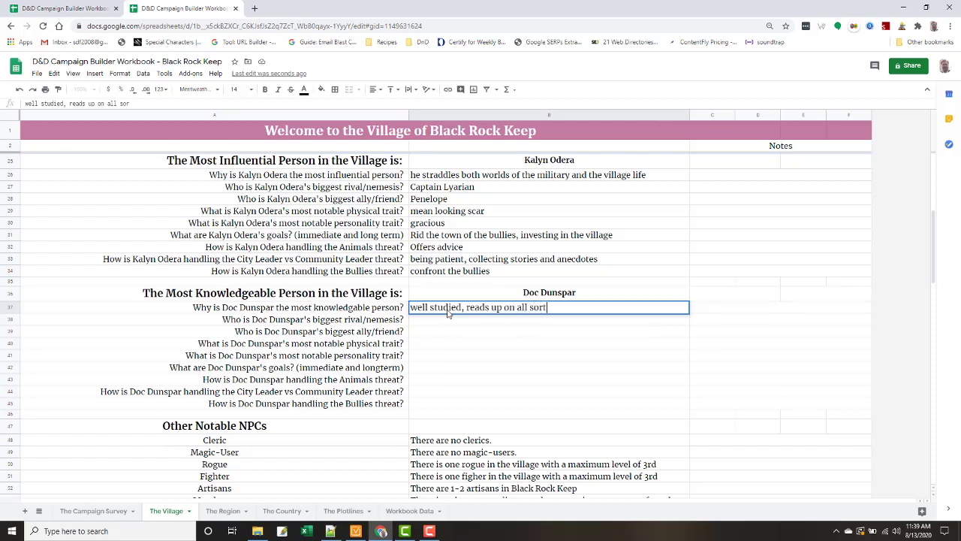
pyautogui.write('s  of subjects')
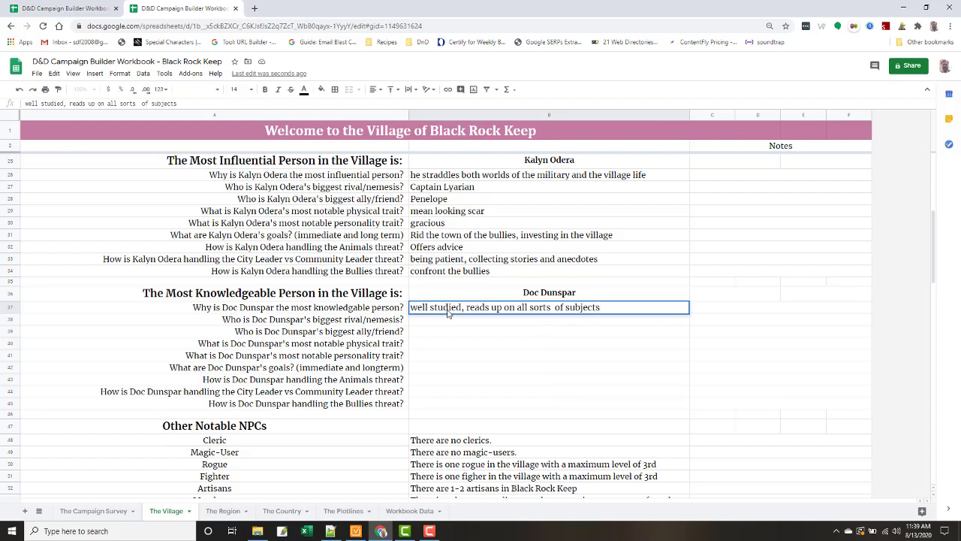
pyautogui.write(' - religiona,')
pyautogui.press('BackSpace')
pyautogui.press('BackSpace')
pyautogui.press('BackSpace')
pyautogui.write(', arcana, histo')
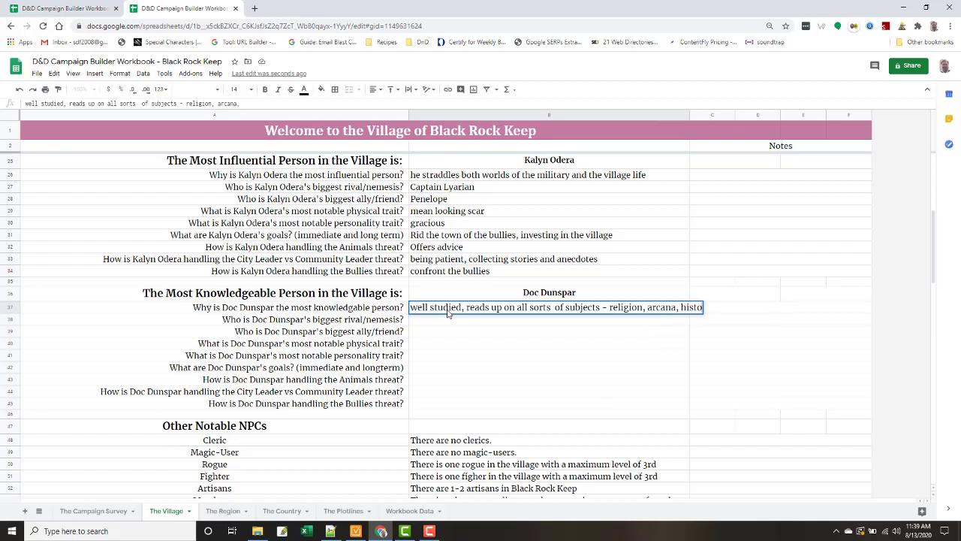
pyautogui.write('ry, medicine')
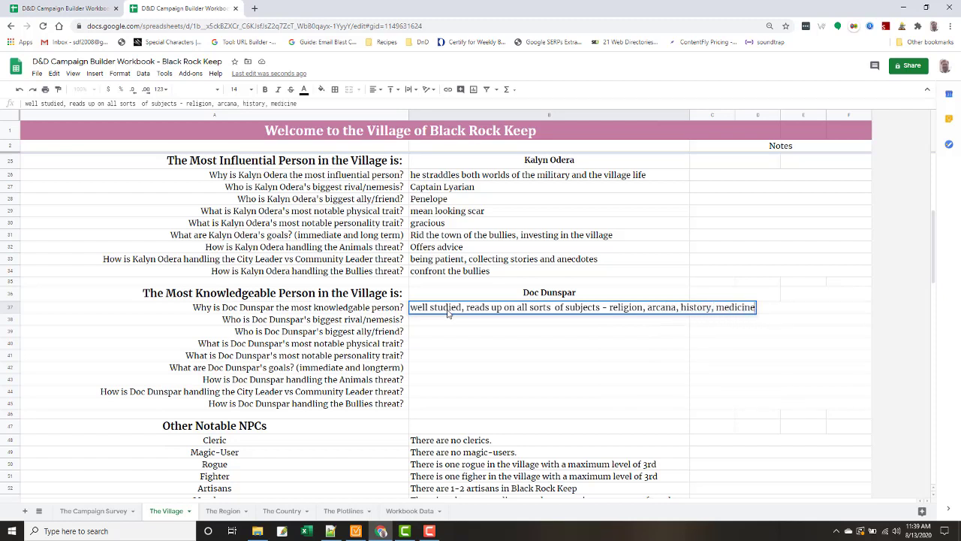
pyautogui.press('Return')
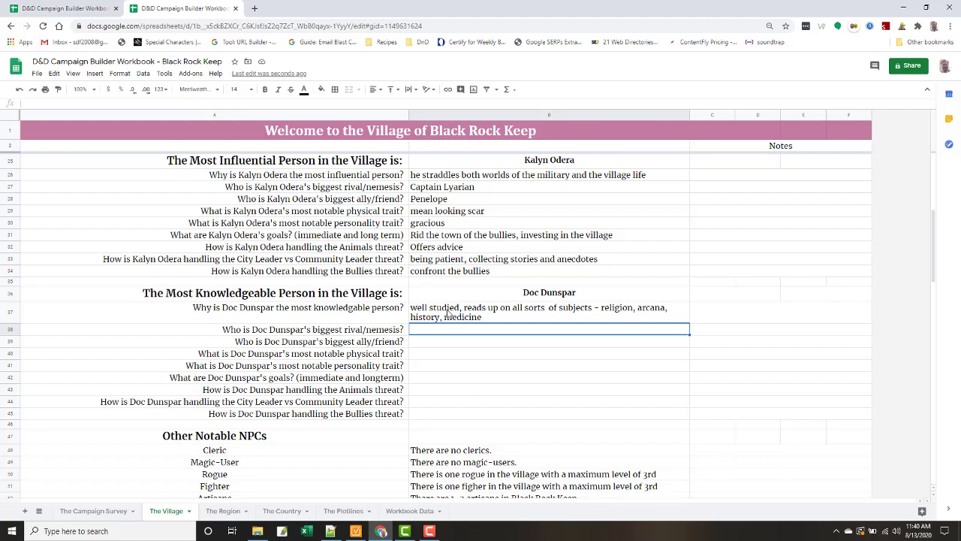
# - Enter 'Herbalist Willa Redtree' in B38 and 'Willa Redtree' in B39
pyautogui.write('Herbalist')
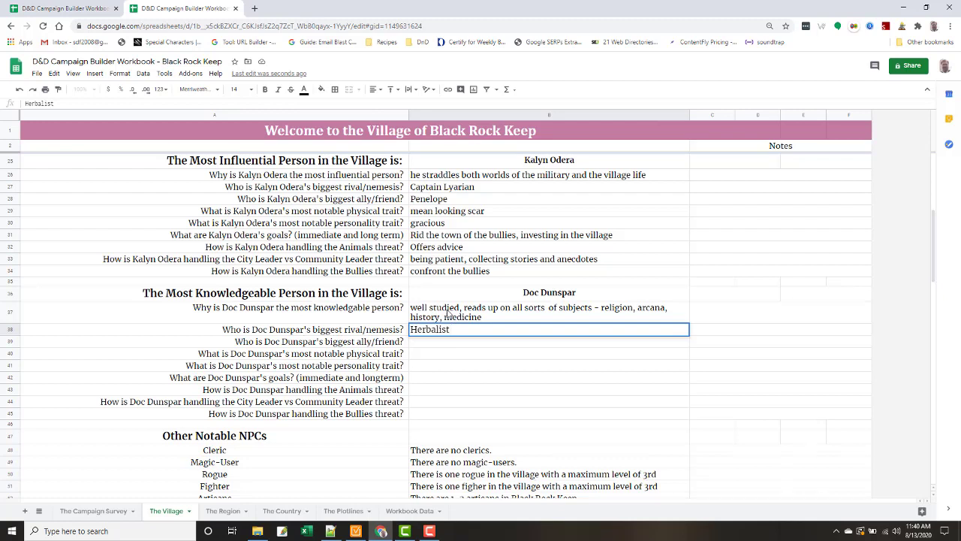
pyautogui.write('Willa')
pyautogui.write(' REd')
pyautogui.write('clif')
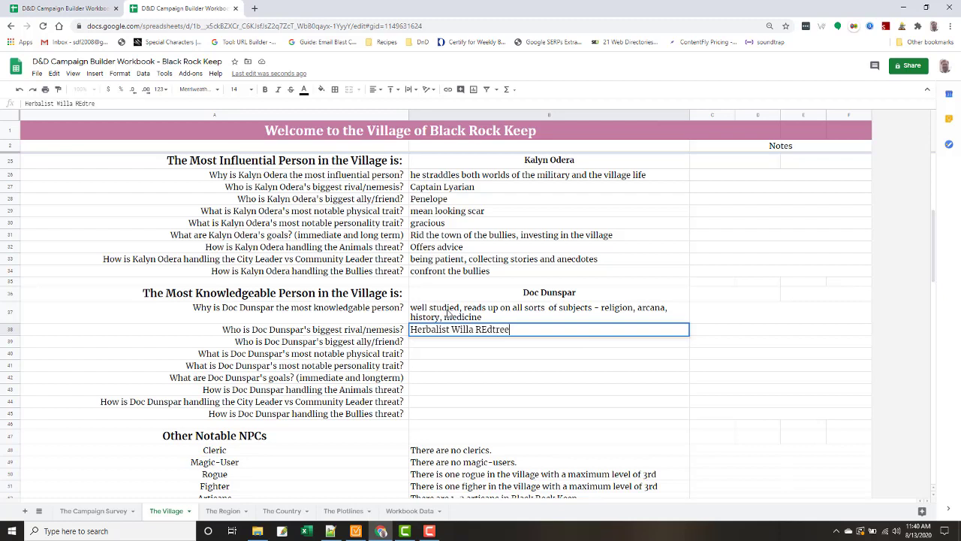
pyautogui.press('BackSpace')
pyautogui.press('BackSpace')
pyautogui.press('BackSpace')
pyautogui.press('BackSpace')
pyautogui.press('BackSpace')
pyautogui.press('BackSpace')
pyautogui.write('edtree')
pyautogui.press('Return')
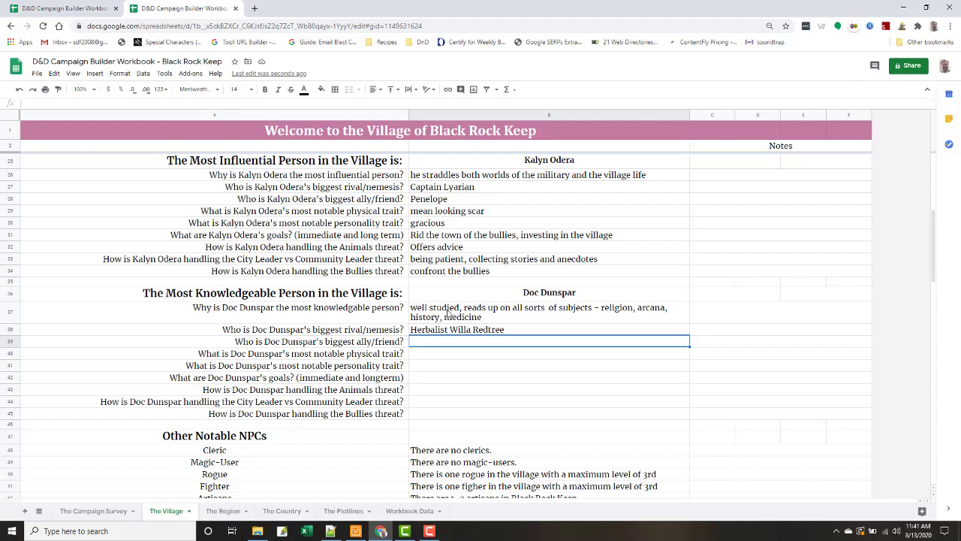
pyautogui.write('Will')
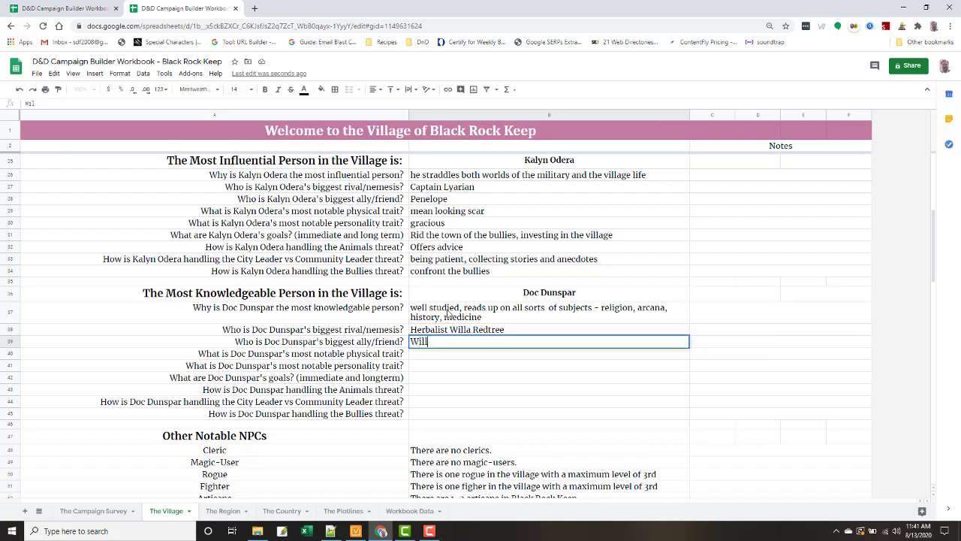
pyautogui.write('a Redtree')
pyautogui.press('Return')
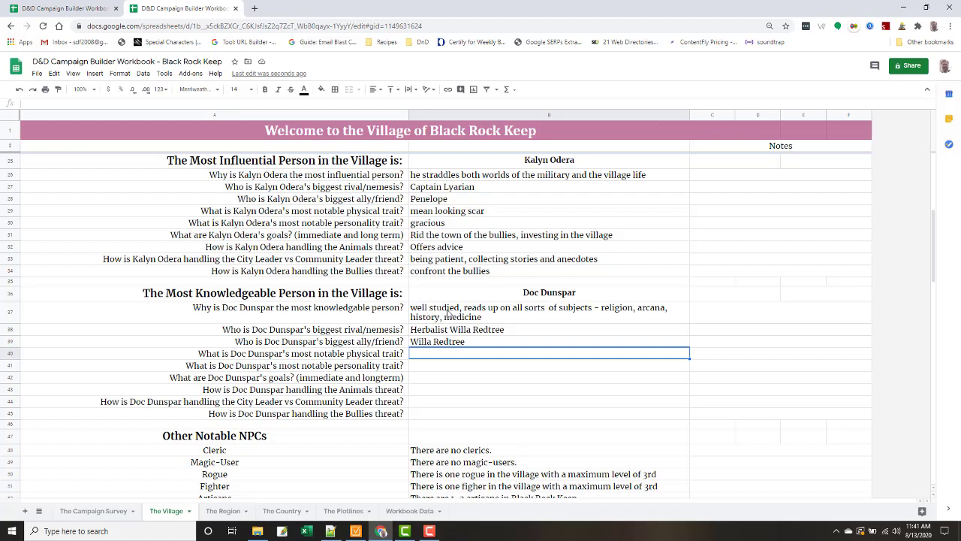
# - Enter 'super long white beard', 'intense curiosity' and 'catalog of animals in the Grimcrest Barrens' in B40–B42
pyautogui.write('super long')
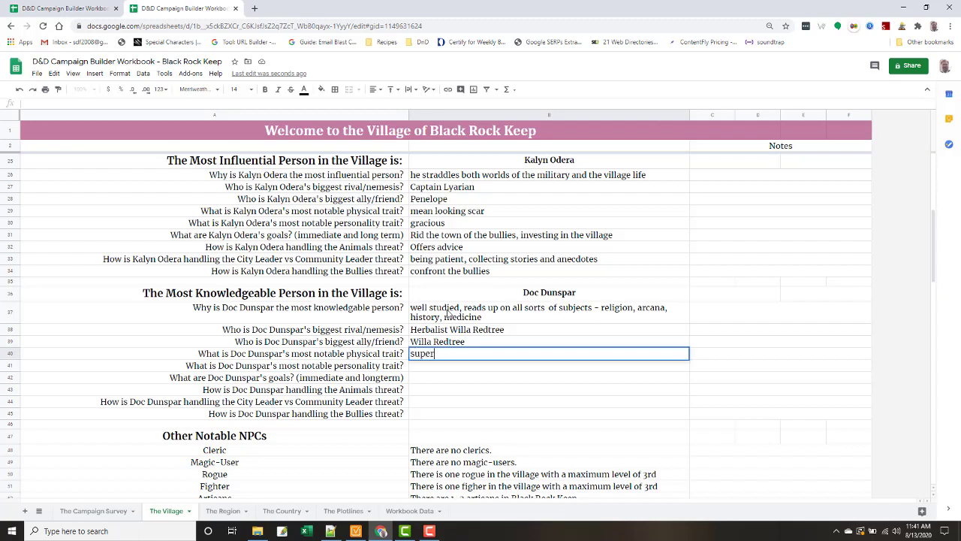
pyautogui.write('te beard')
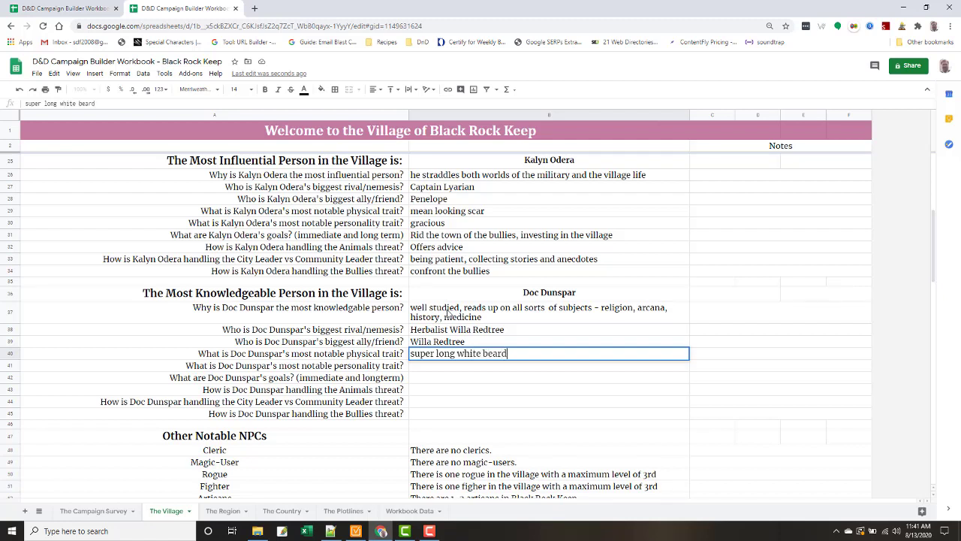
pyautogui.press('Return')
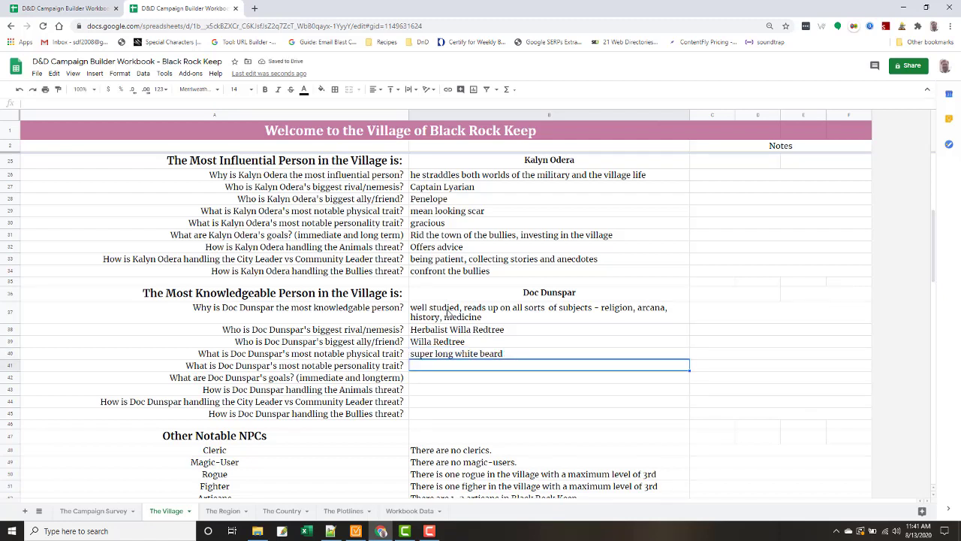
pyautogui.write('intense curiou')
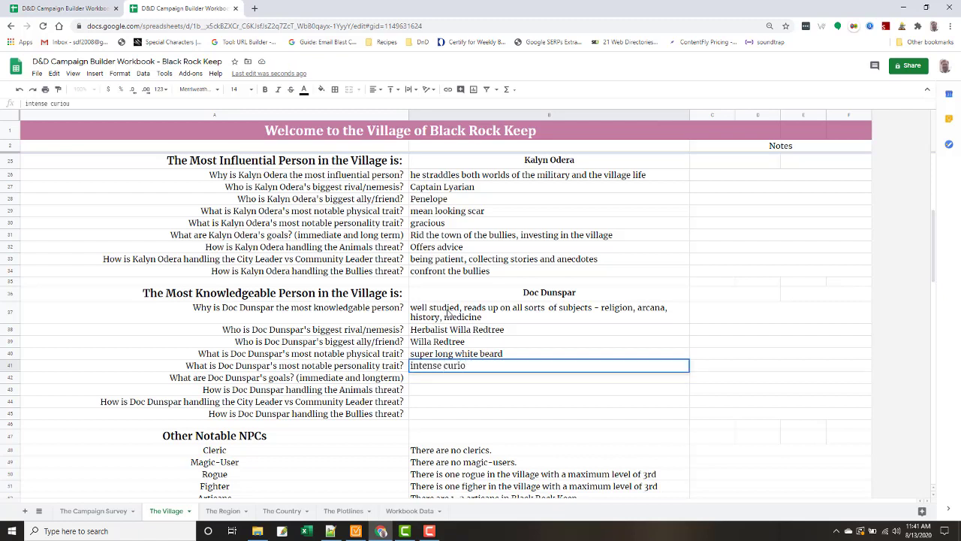
pyautogui.write('sity')
pyautogui.press('Return')
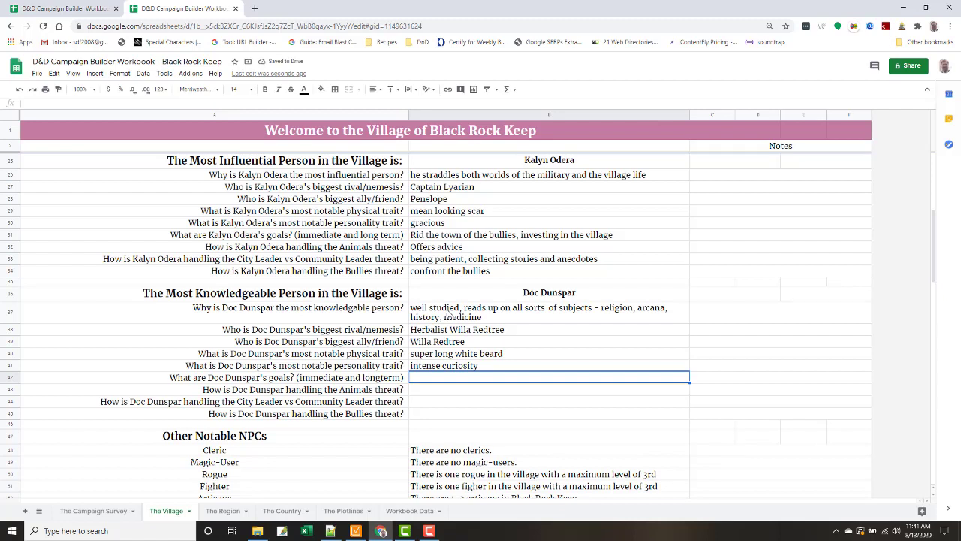
pyautogui.write('catalog')
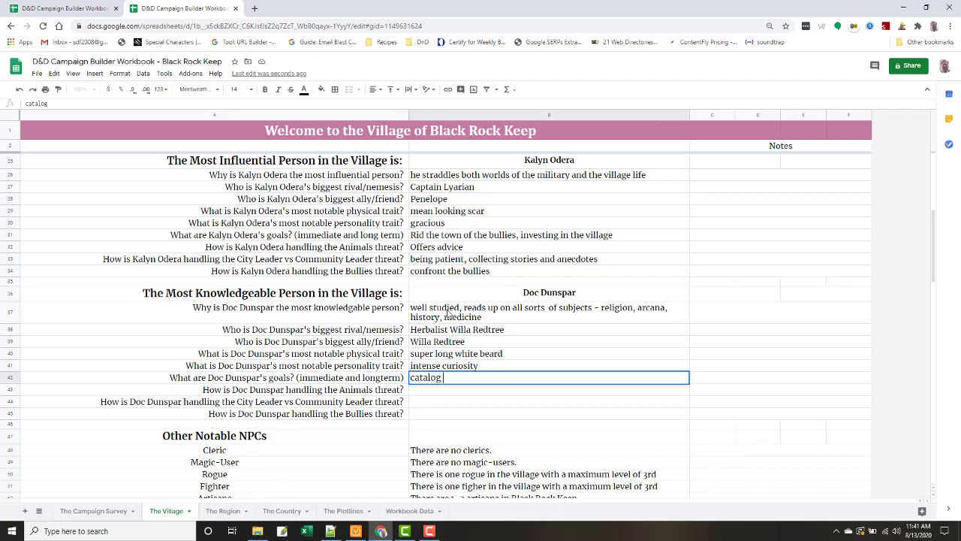
pyautogui.write(' of animals in the ')
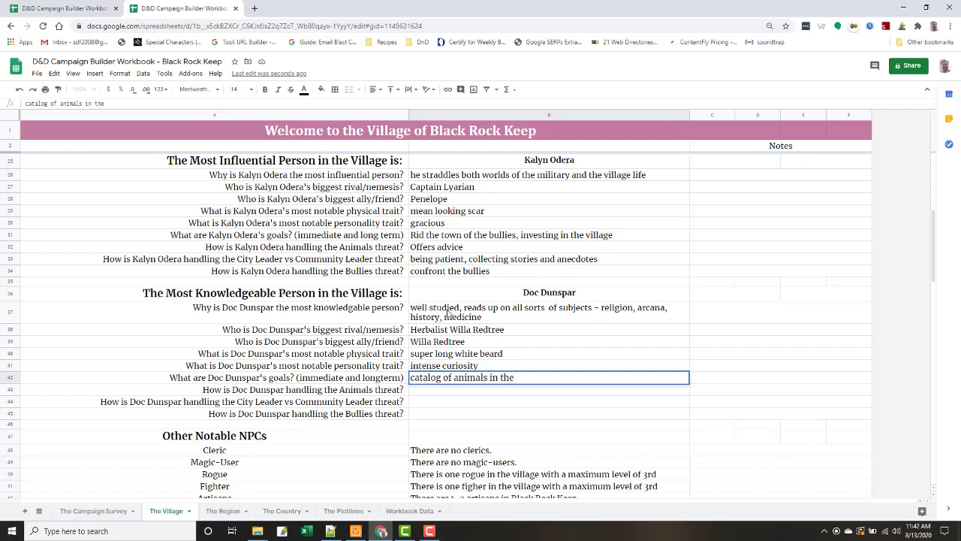
pyautogui.write('Grimcreast')
pyautogui.press('BackSpace')
pyautogui.press('BackSpace')
pyautogui.press('BackSpace')
pyautogui.press('BackSpace')
pyautogui.write('st ')
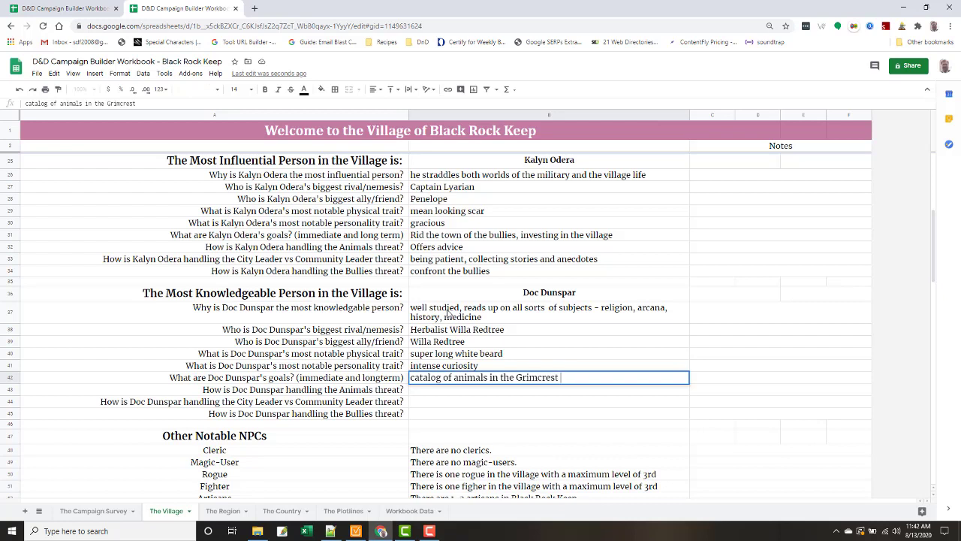
pyautogui.write('Barrens')
pyautogui.press('Return')
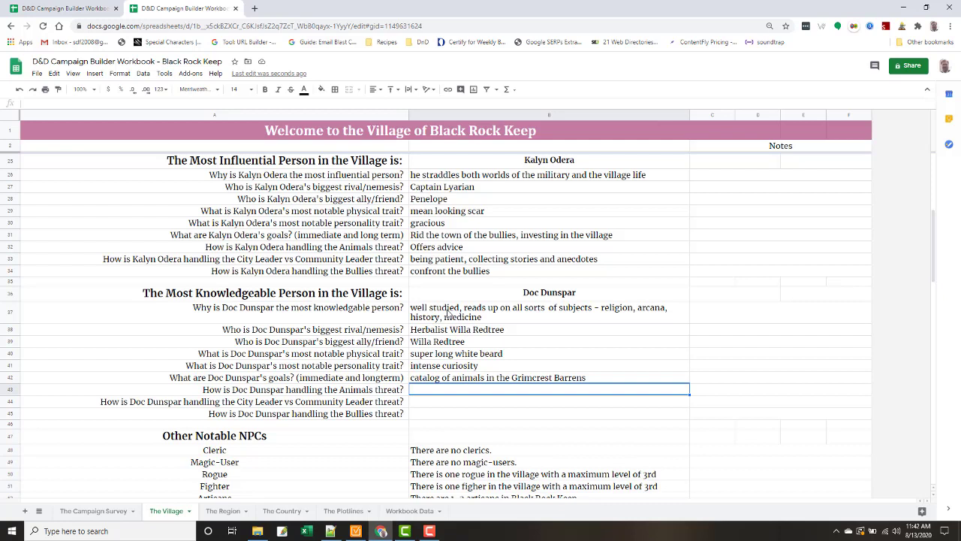
# - Answer Doc Dunspar's threats in B43–B45: 'send out adventurers to investigate', 'neutral party, mediator', 'he's not affected'
pyautogui.write('send')
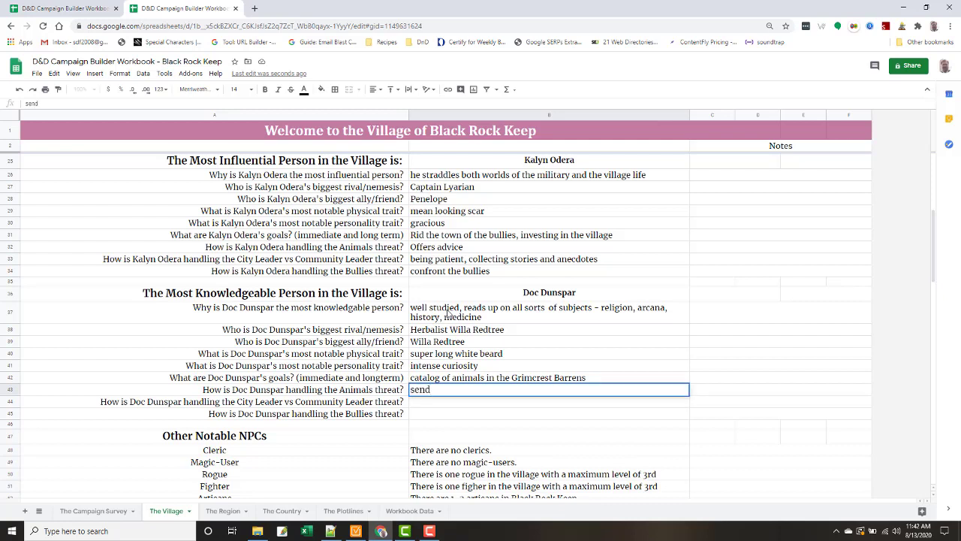
pyautogui.write(' out adventurers')
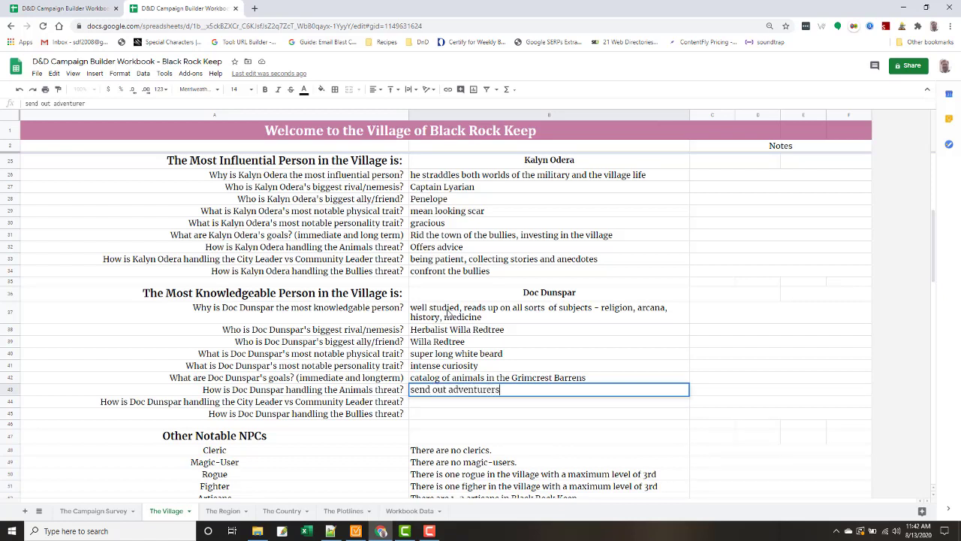
pyautogui.write(' to investigate')
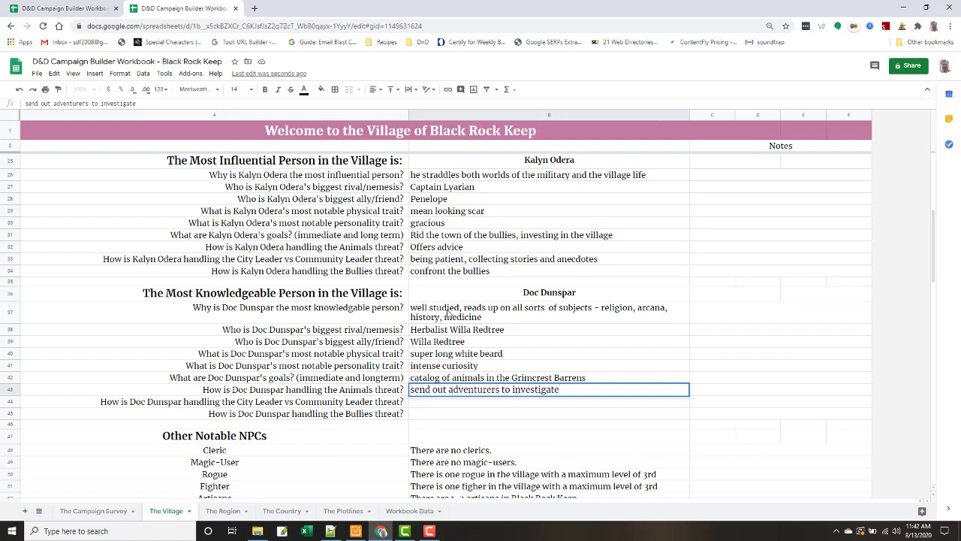
pyautogui.press('Return')
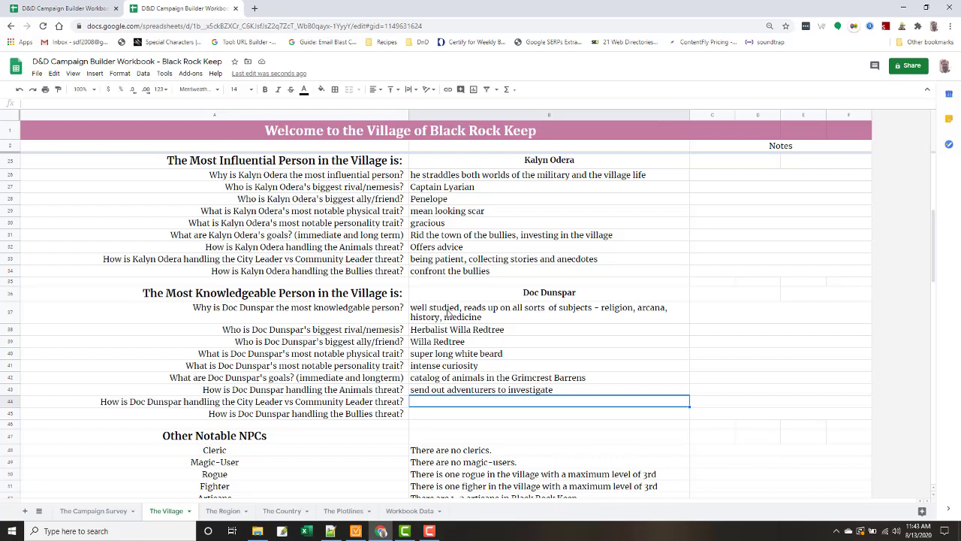
pyautogui.write('neutral')
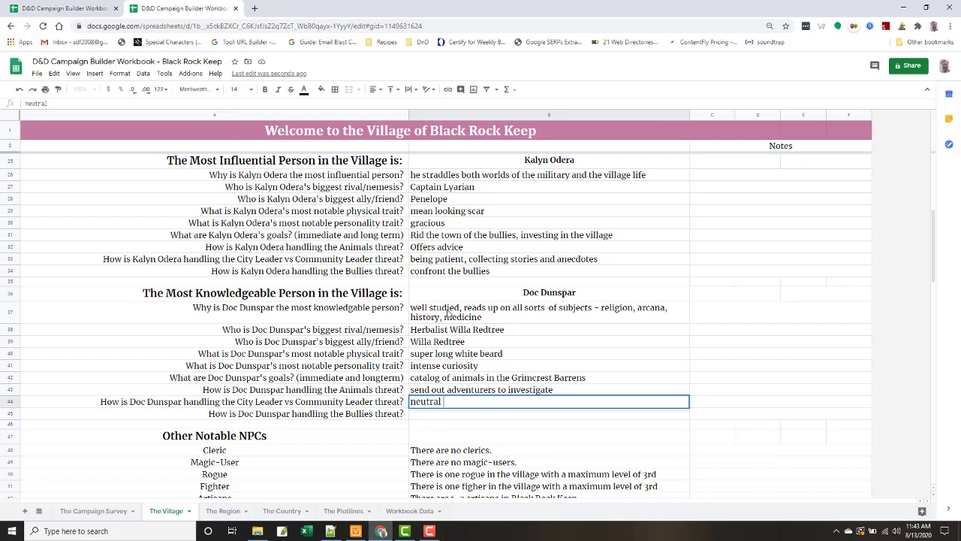
pyautogui.write(' party')
pyautogui.write(', mediator')
pyautogui.press('Return')
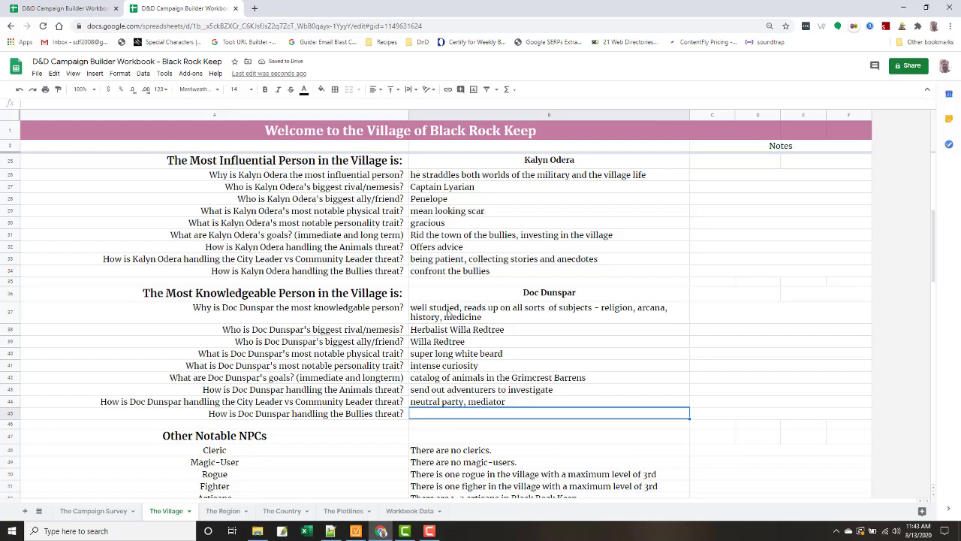
pyautogui.write("he's")
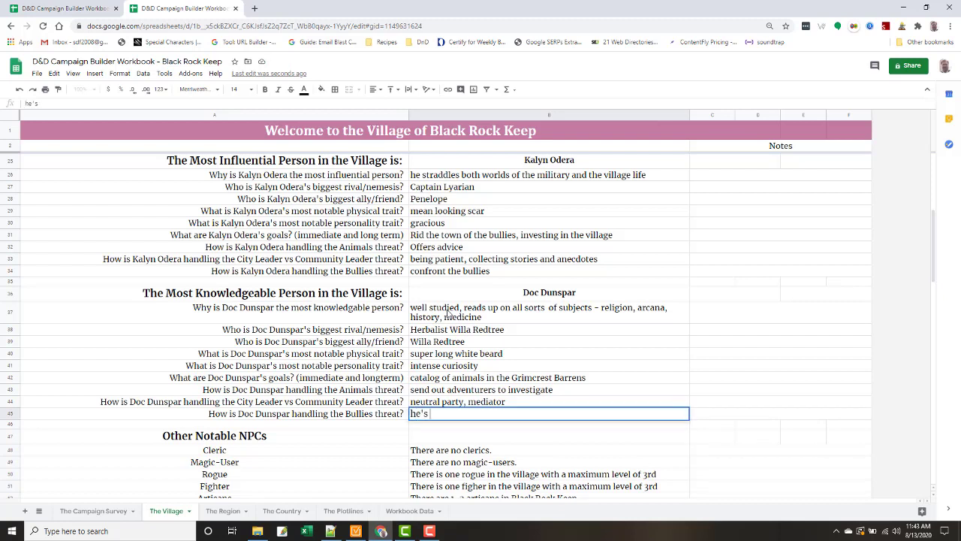
pyautogui.write(' not affected')
pyautogui.press('Return')
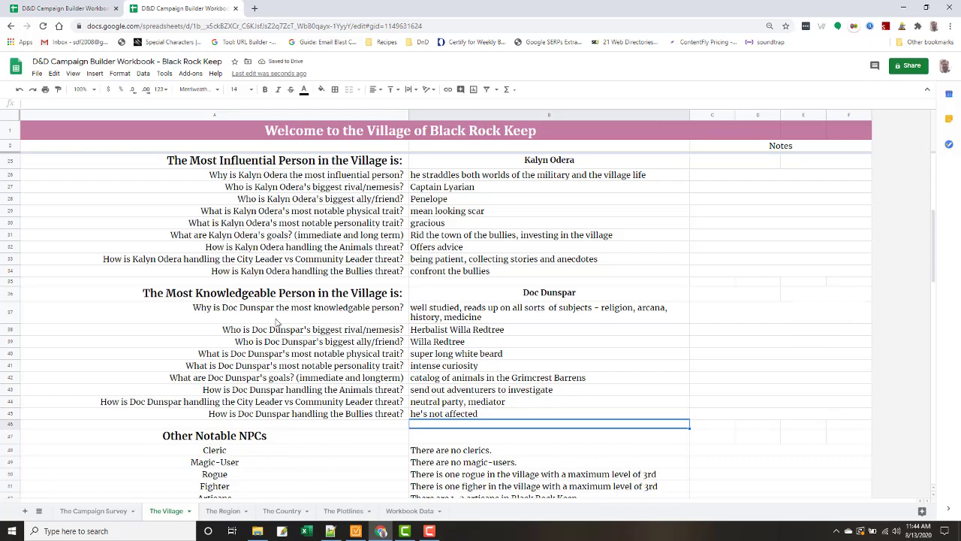
pyautogui.scroll(-3, 280, 326)
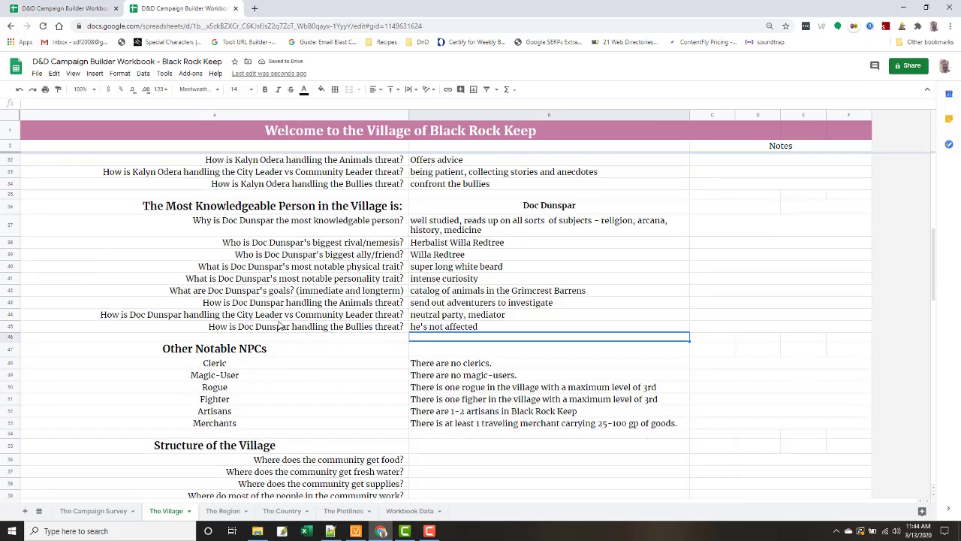
# - Bring the Camtasia 9 editor forward and start a new screen recording
pyautogui.click(408, 534)
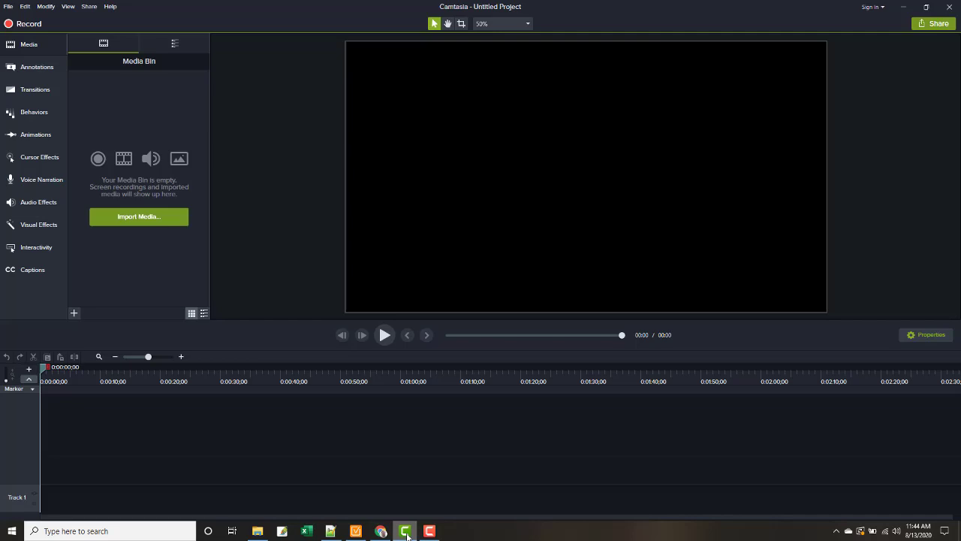
pyautogui.click(11, 25)
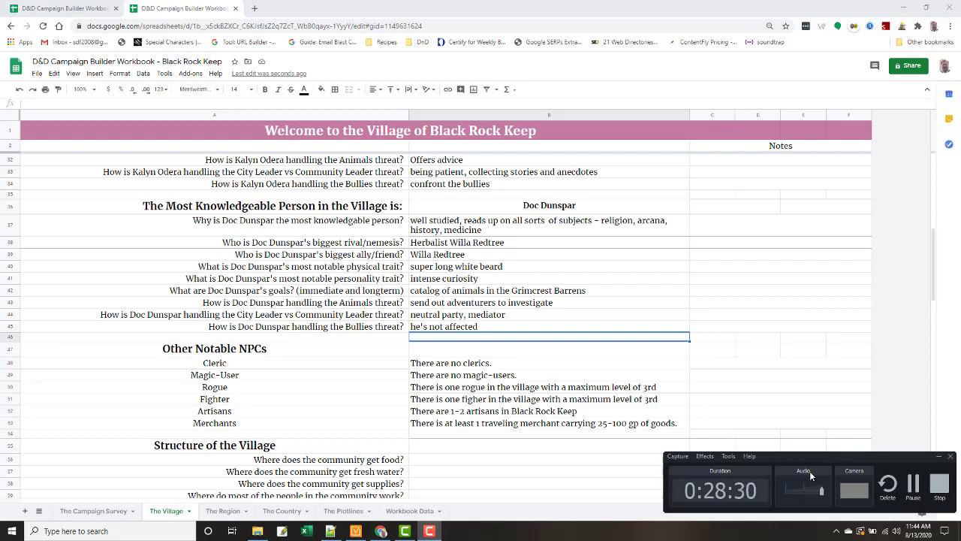
pyautogui.click(485, 460)
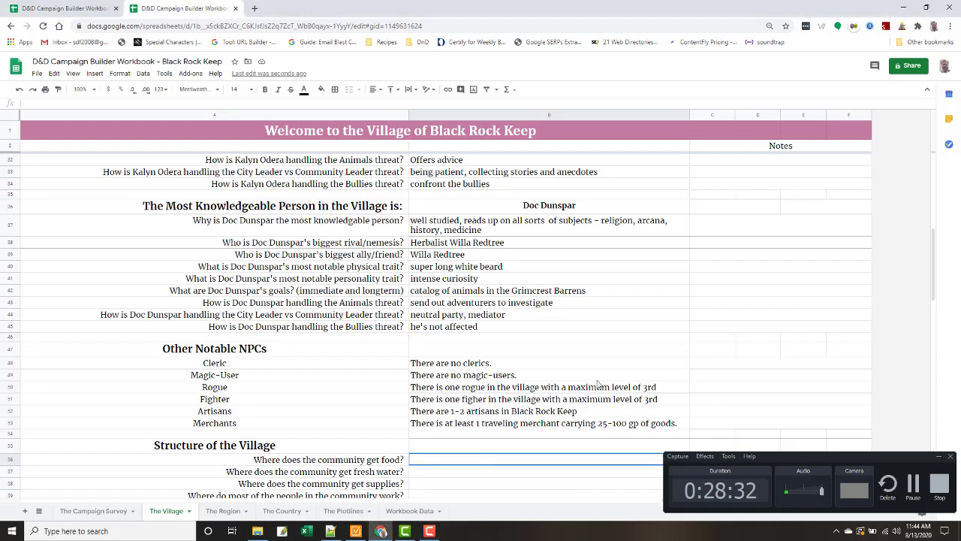
pyautogui.click(724, 379)
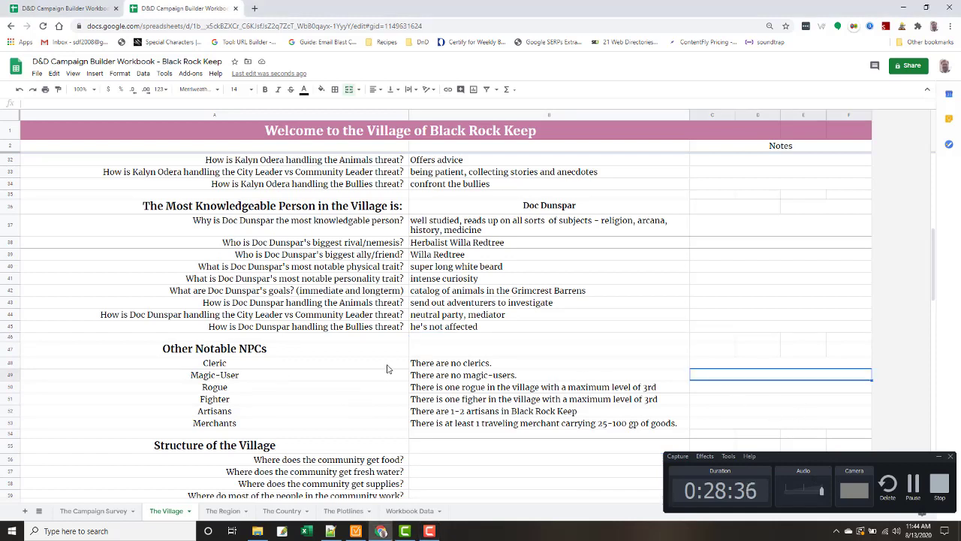
pyautogui.moveTo(420, 363); pyautogui.dragTo(433, 425)
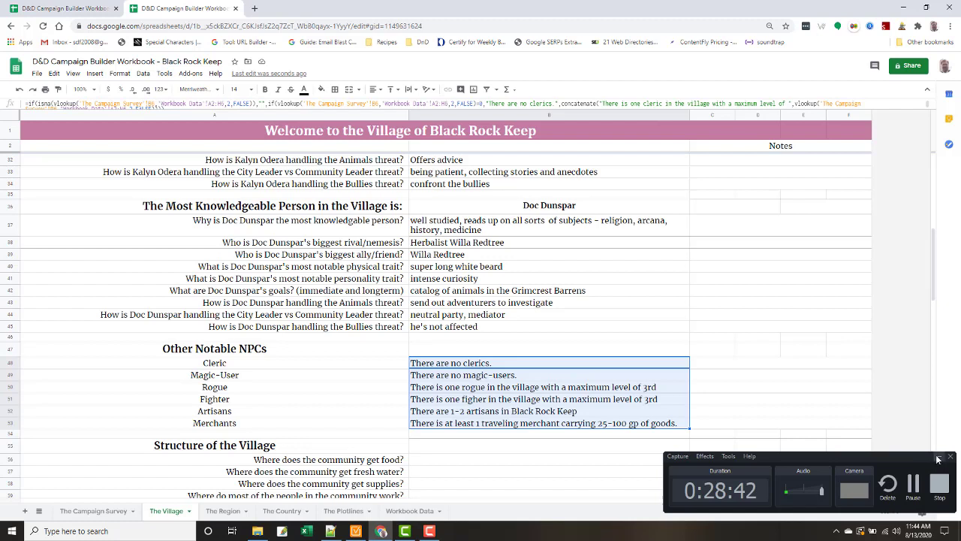
pyautogui.click(937, 457)
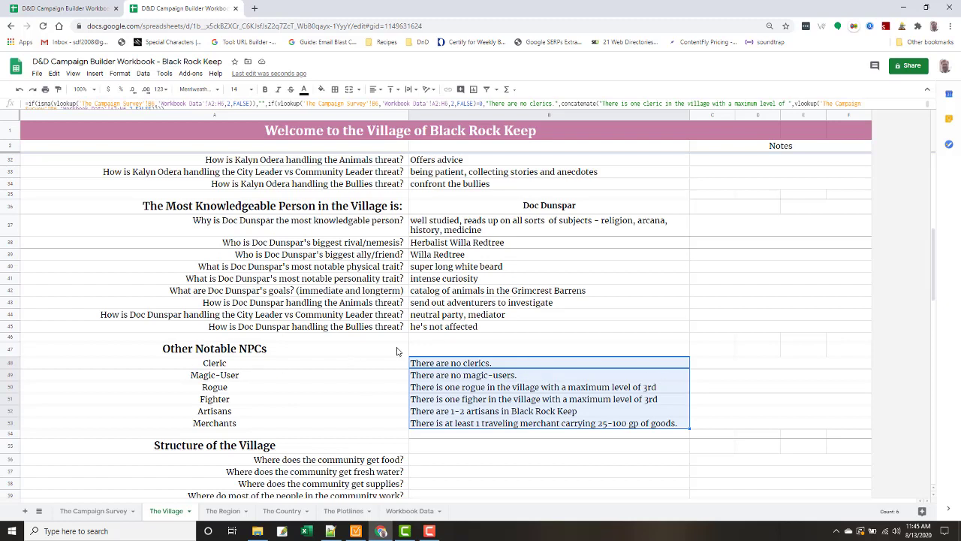
pyautogui.click(717, 365)
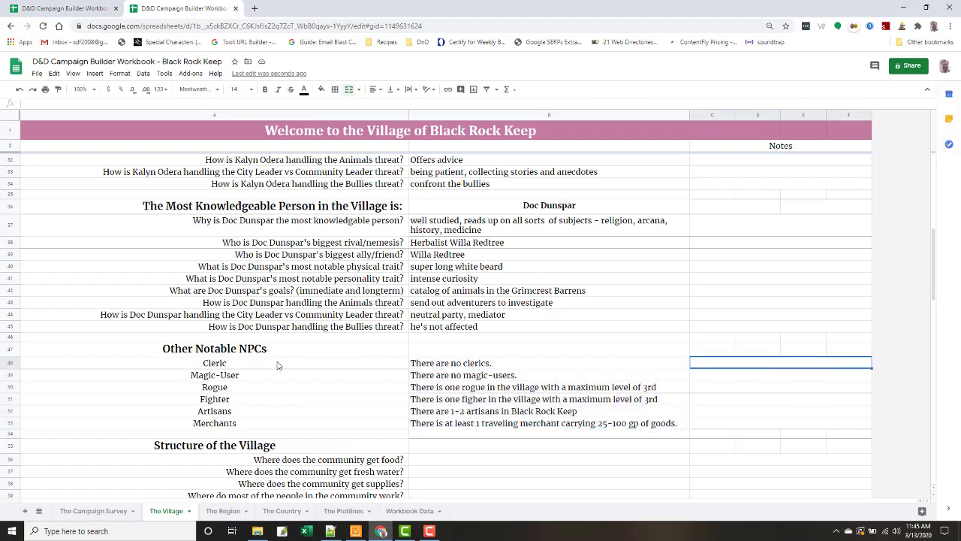
pyautogui.click(235, 380)
pyautogui.click(494, 379)
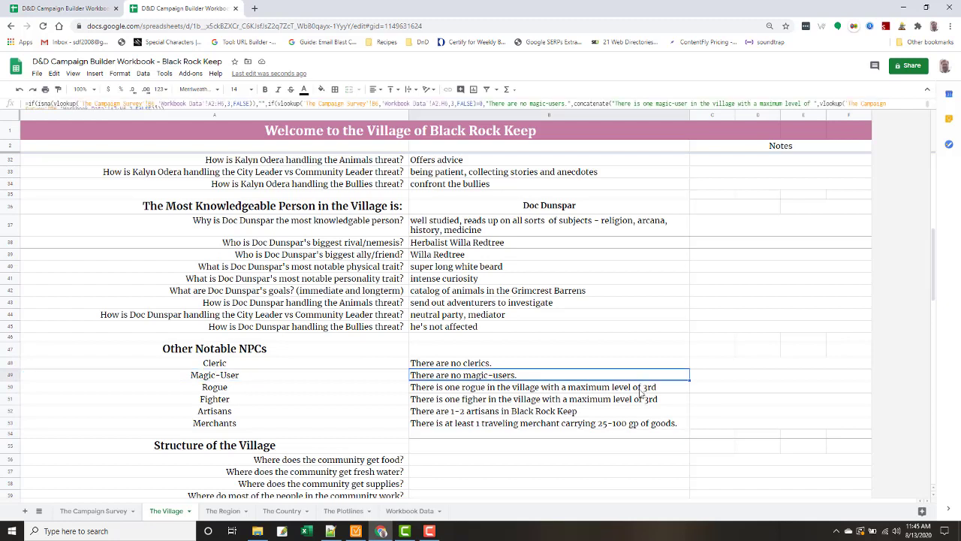
pyautogui.click(699, 376)
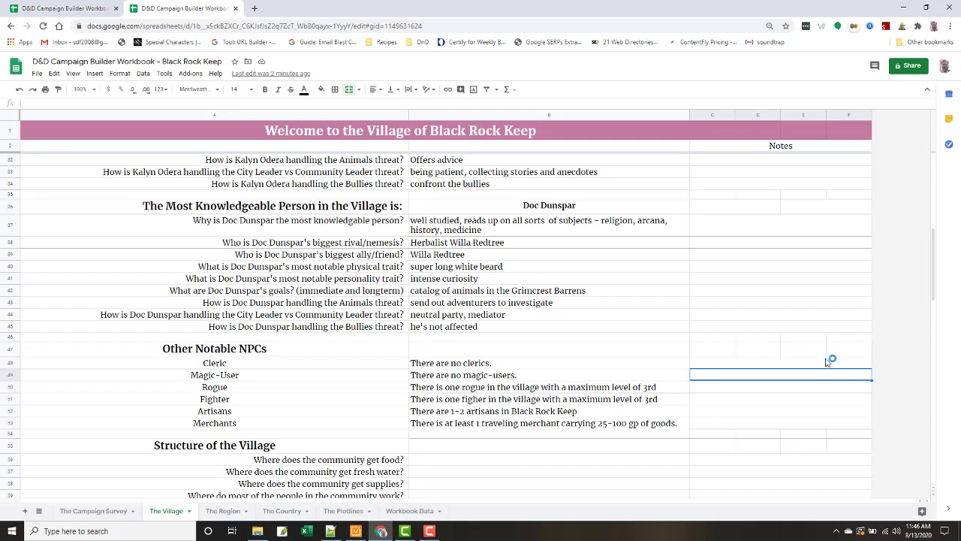
# - Enter the rogue NPC's full name in the Notes cell C50 of the Rogue row
pyautogui.click(736, 390)
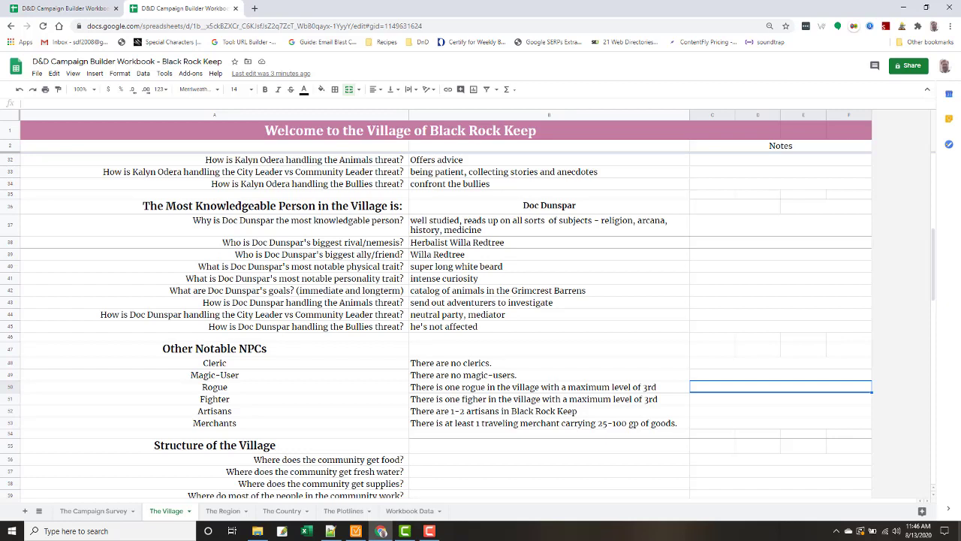
pyautogui.write('Sera')
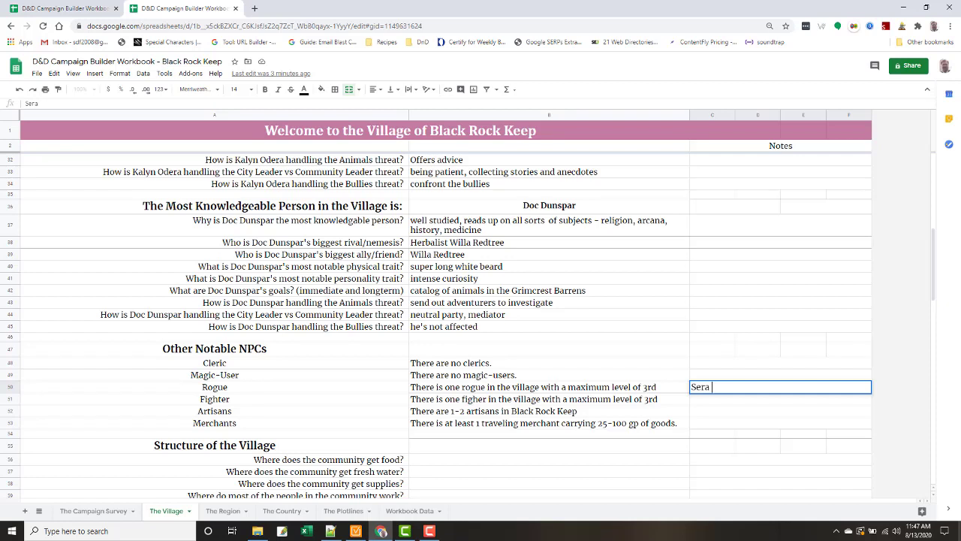
pyautogui.write(' Brunhold')
pyautogui.press('Return')
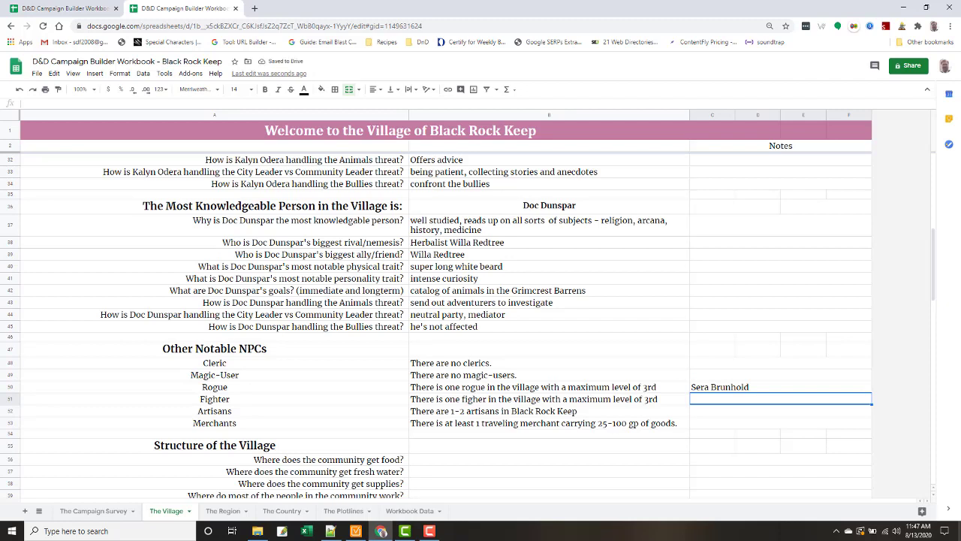
# - Check the Fighter answer's formula in B51, then note the fighter NPC's name in C51
pyautogui.click(560, 406)
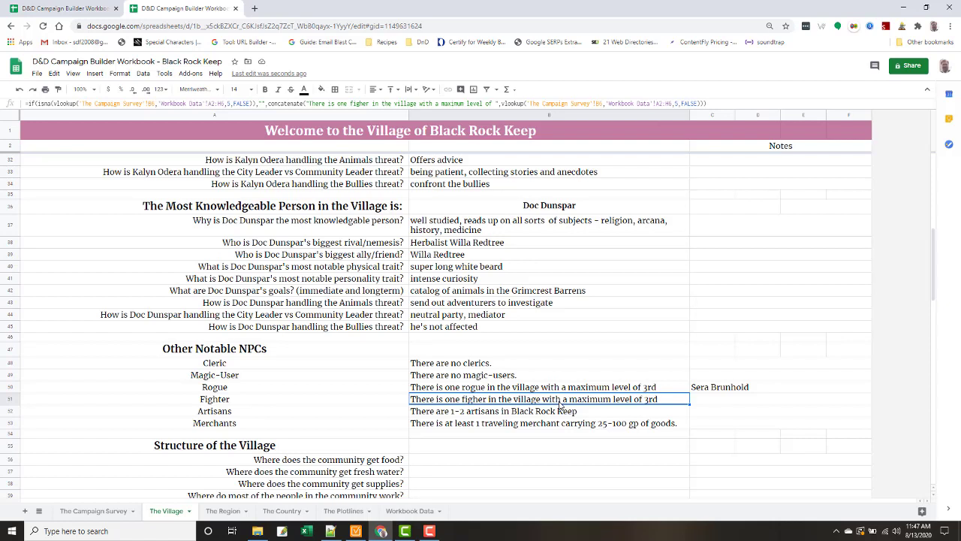
pyautogui.click(758, 405)
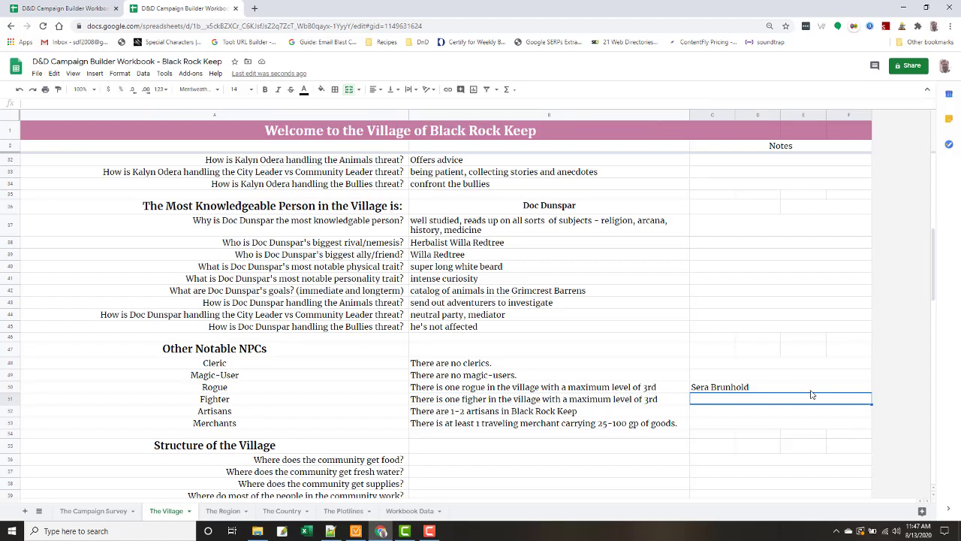
pyautogui.write('Gregar')
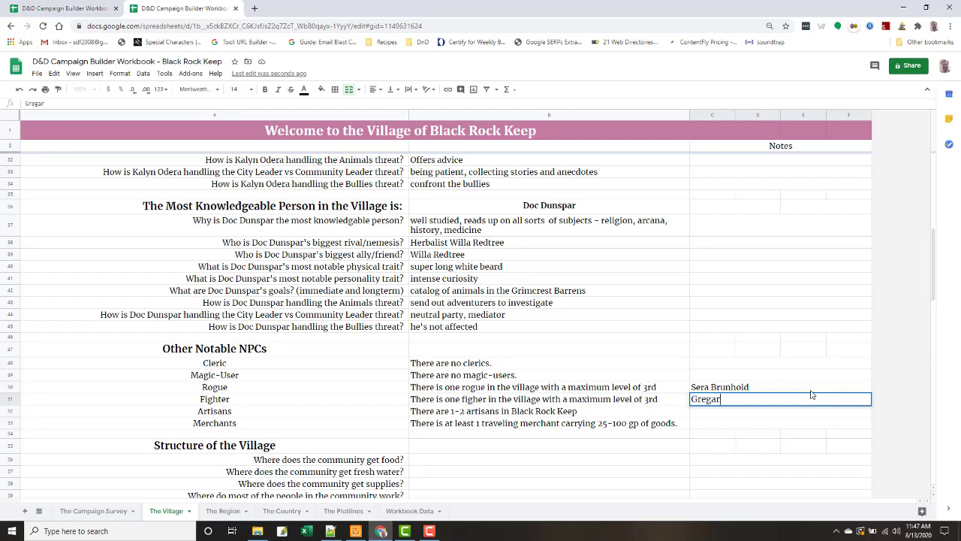
pyautogui.press('BackSpace')
pyautogui.press('BackSpace')
pyautogui.write('or Yunchilde')
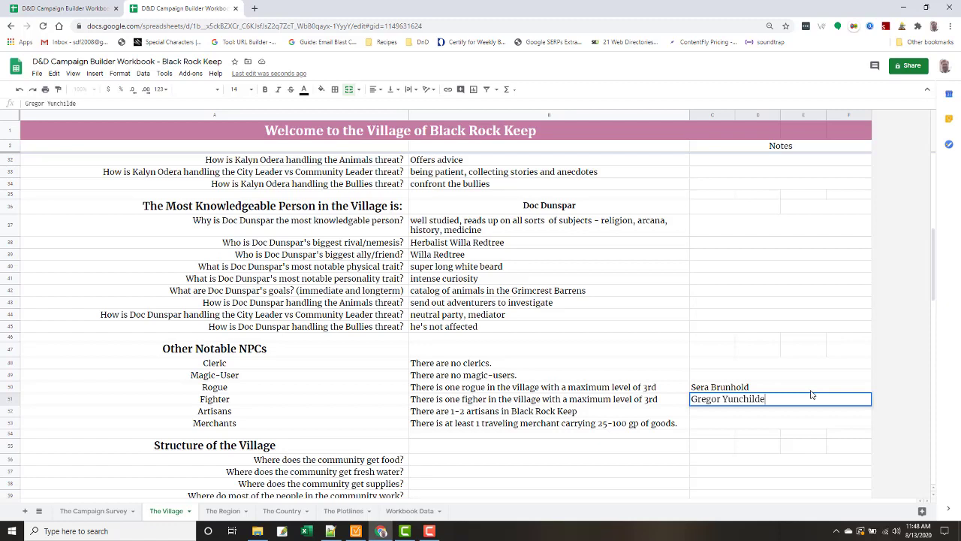
pyautogui.press('Return')
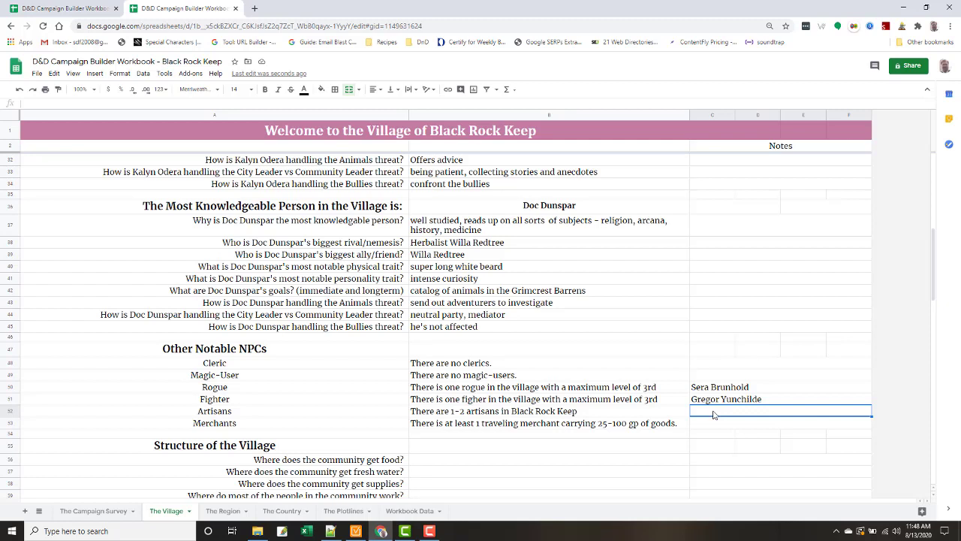
# - Note 'blacksmith, leatherworker' for Artisans in C52 and the traveling merchant's name in C53
pyautogui.write('blacksmit')
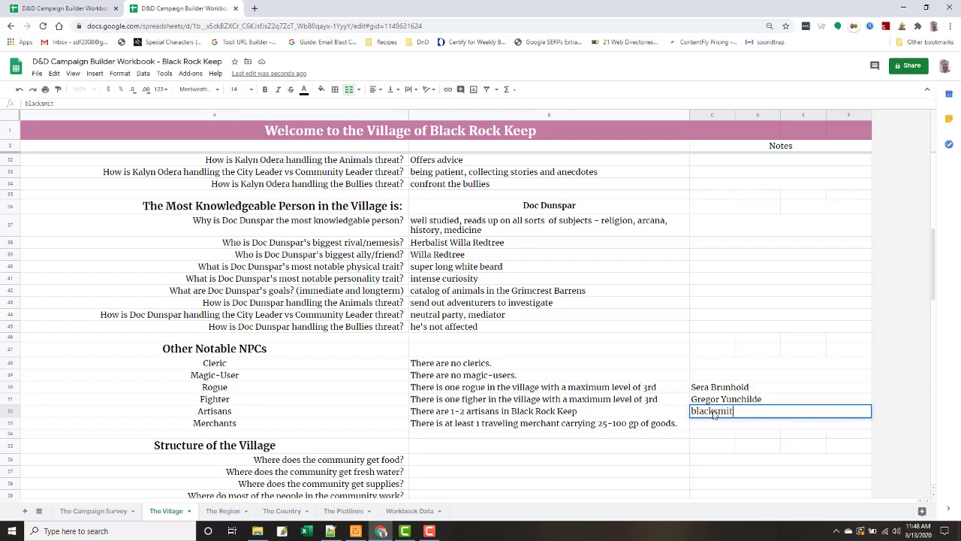
pyautogui.write('h,')
pyautogui.write('lether')
pyautogui.press('BackSpace')
pyautogui.press('BackSpace')
pyautogui.press('BackSpace')
pyautogui.write('atherworker')
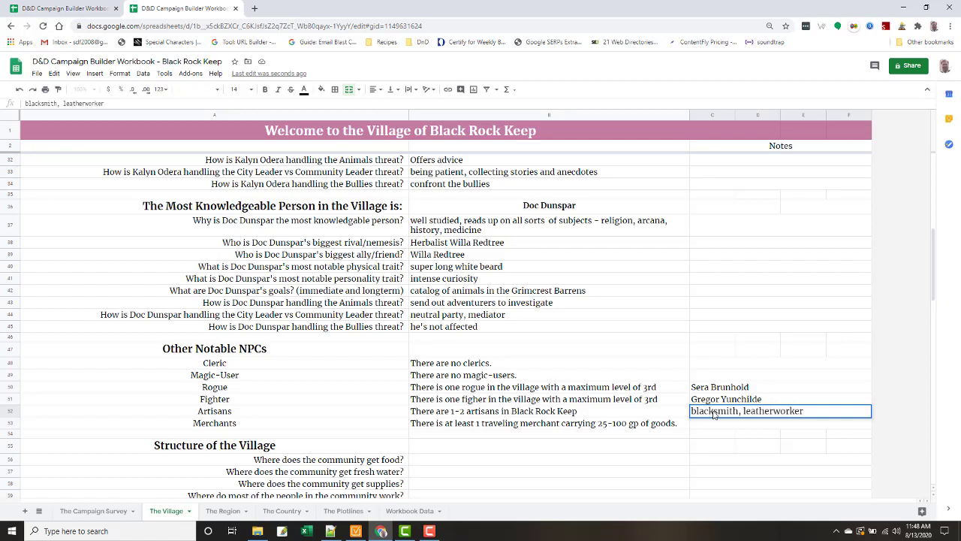
pyautogui.press('Return')
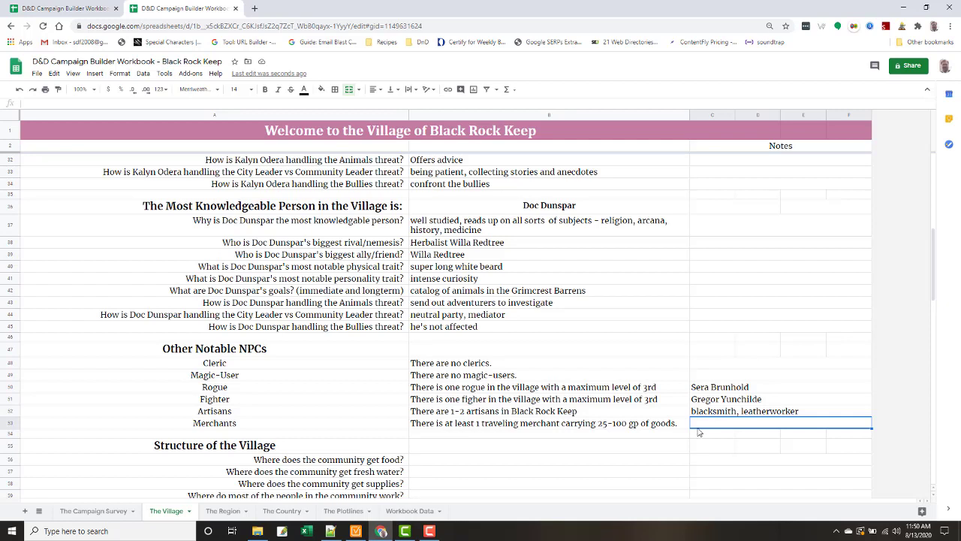
pyautogui.write('Caspian ')
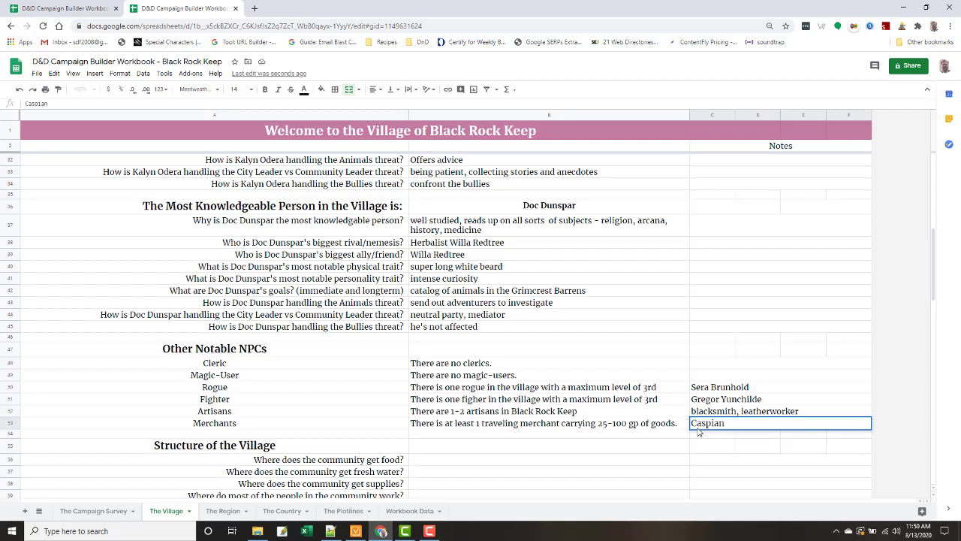
pyautogui.write('Visper')
pyautogui.press('Return')
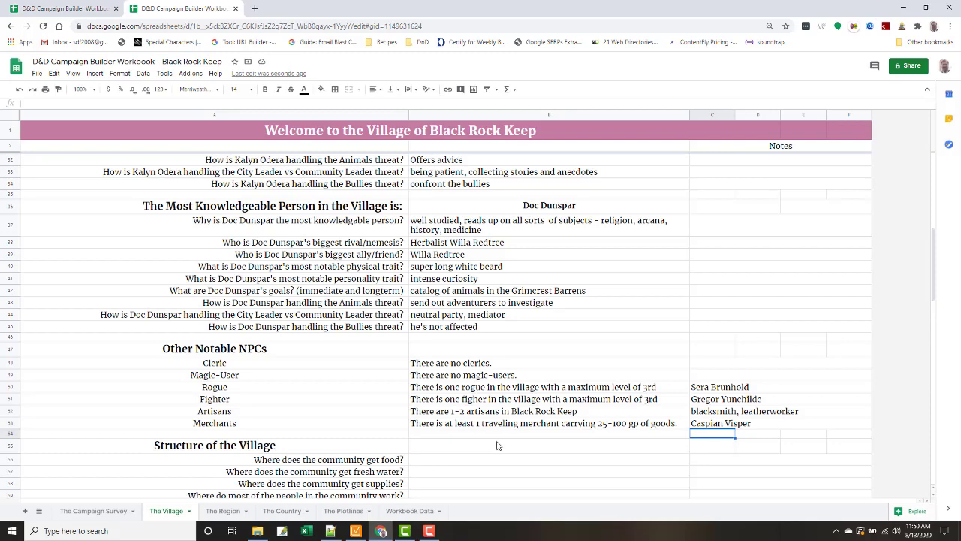
# - Scroll the Village sheet back to rows 12–39 to review the Lt. Torriak and Kalyn Odera answers
pyautogui.scroll(7, 503, 445)
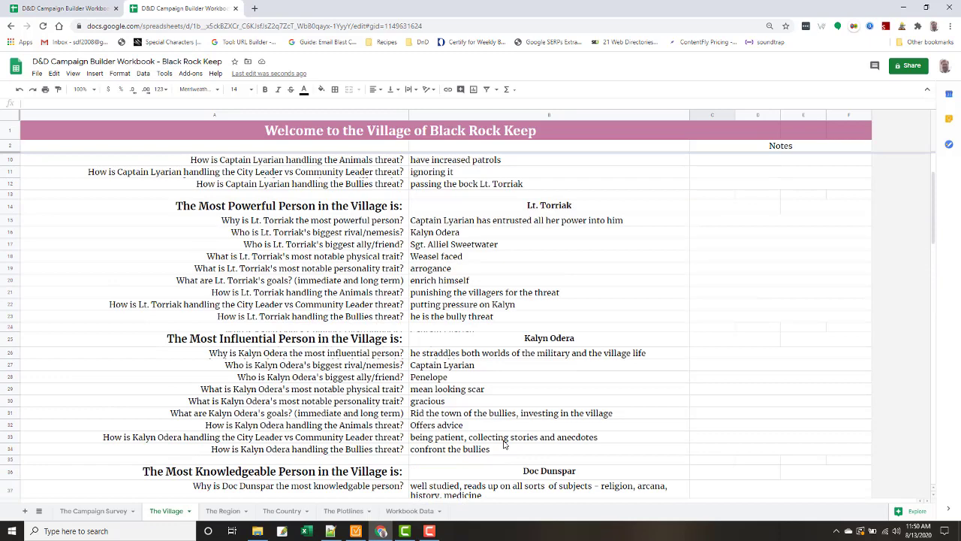
pyautogui.scroll(2, 503, 445)
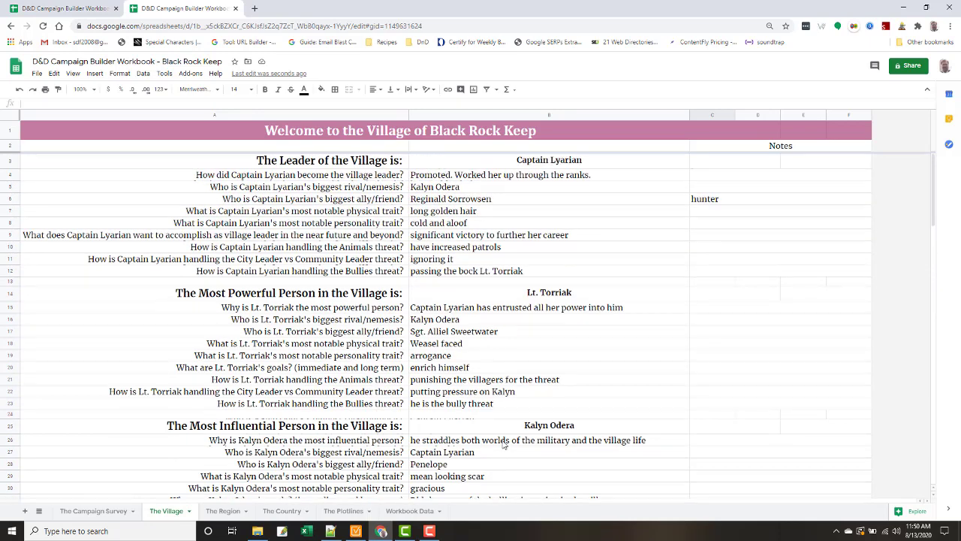
pyautogui.scroll(-1, 503, 444)
pyautogui.scroll(-1, 503, 444)
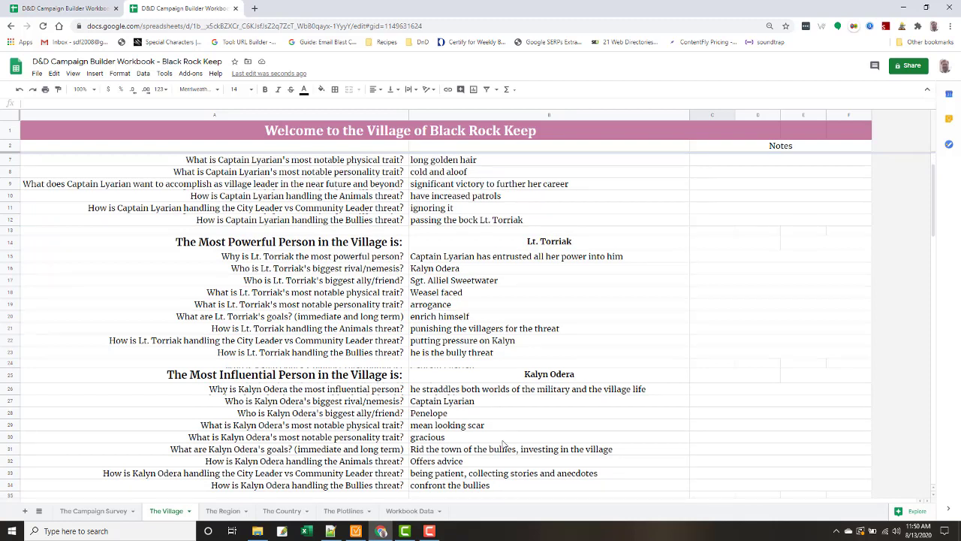
pyautogui.scroll(-2, 503, 444)
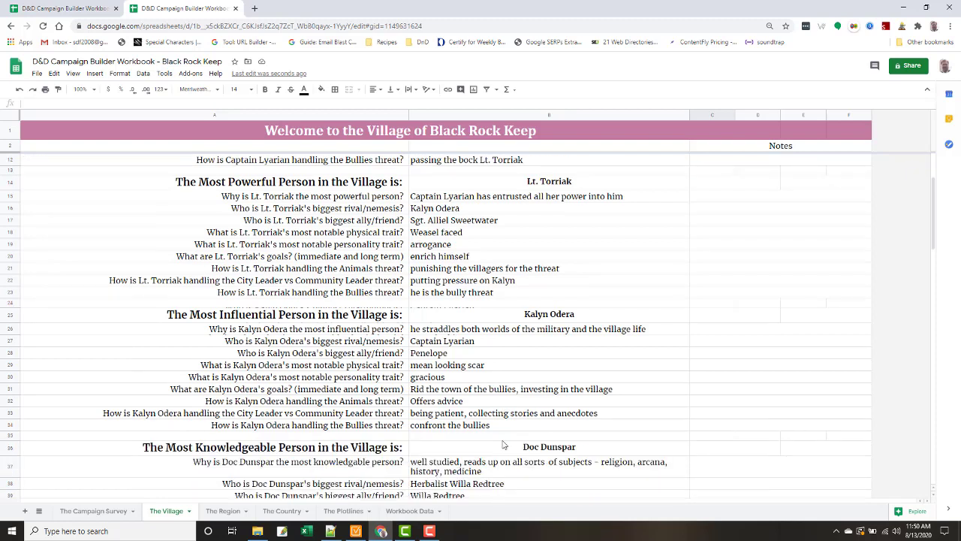